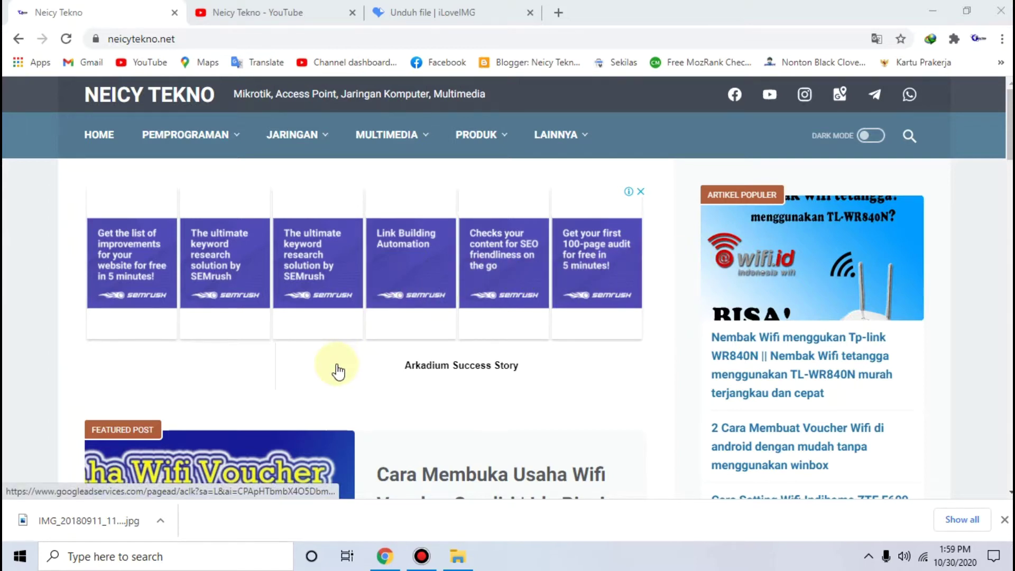
Bring up File Explorer's Music folder containing IMG_20180911_114804.jpg
{"action": "scroll", "coordinate": [33, 303], "scroll_direction": "down", "scroll_amount": 1}
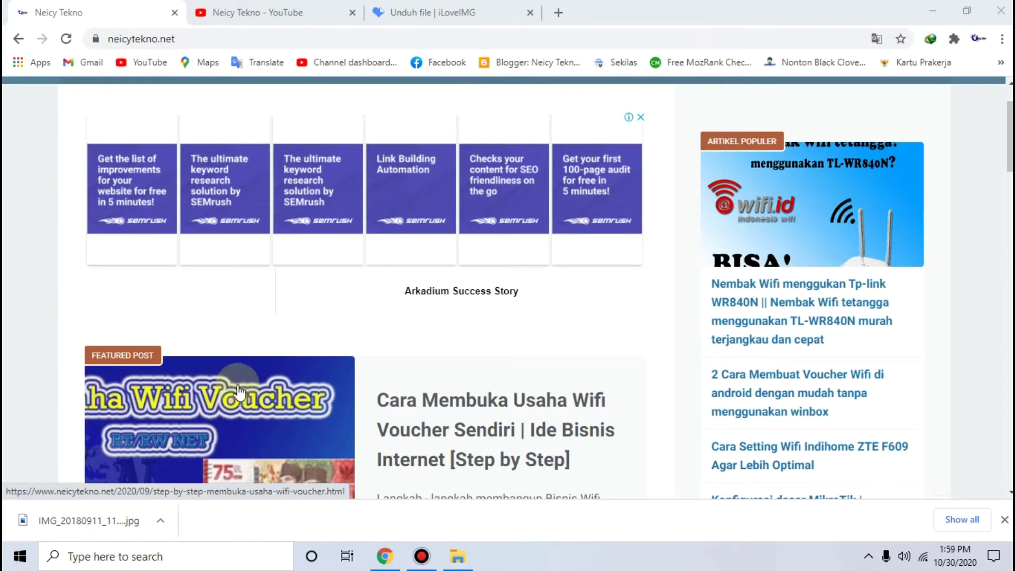
{"action": "scroll", "coordinate": [177, 244], "scroll_direction": "down", "scroll_amount": 1}
{"action": "scroll", "coordinate": [338, 359], "scroll_direction": "down", "scroll_amount": 2}
{"action": "scroll", "coordinate": [339, 359], "scroll_direction": "up", "scroll_amount": 2}
{"action": "scroll", "coordinate": [111, 165], "scroll_direction": "up", "scroll_amount": 2}
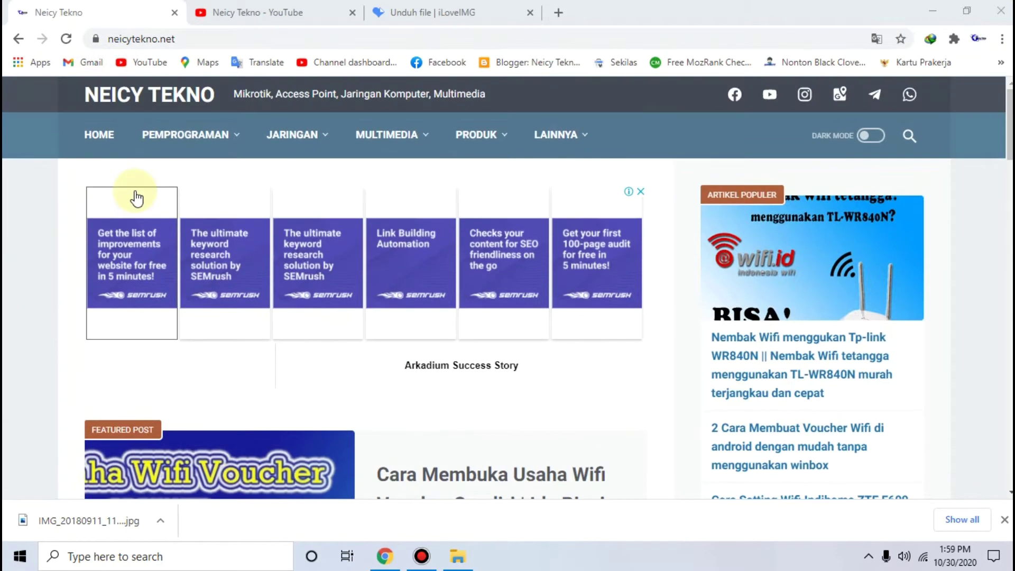
{"action": "scroll", "coordinate": [251, 238], "scroll_direction": "down", "scroll_amount": 3}
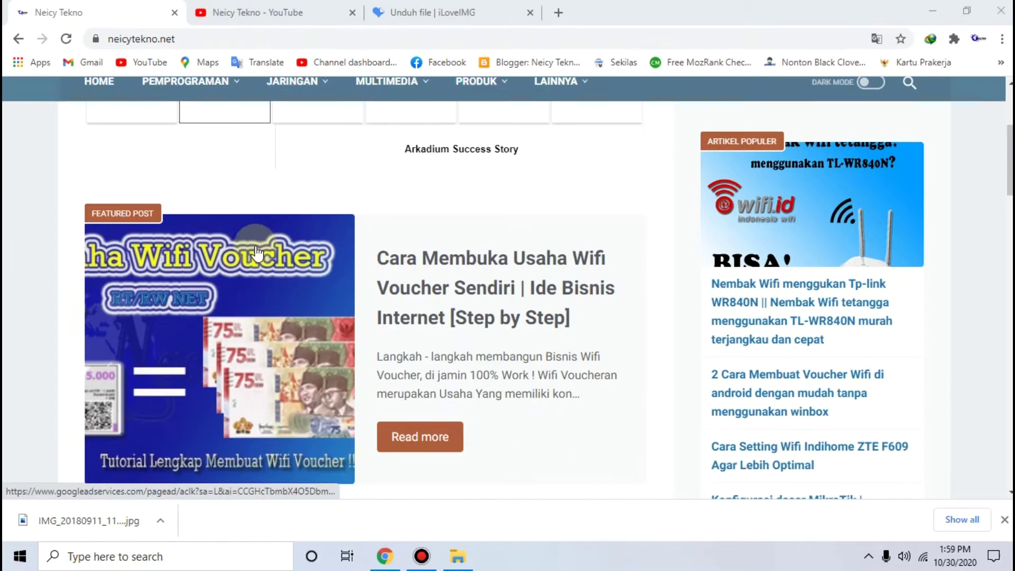
{"action": "scroll", "coordinate": [390, 402], "scroll_direction": "down", "scroll_amount": 3}
{"action": "scroll", "coordinate": [390, 402], "scroll_direction": "up", "scroll_amount": 4}
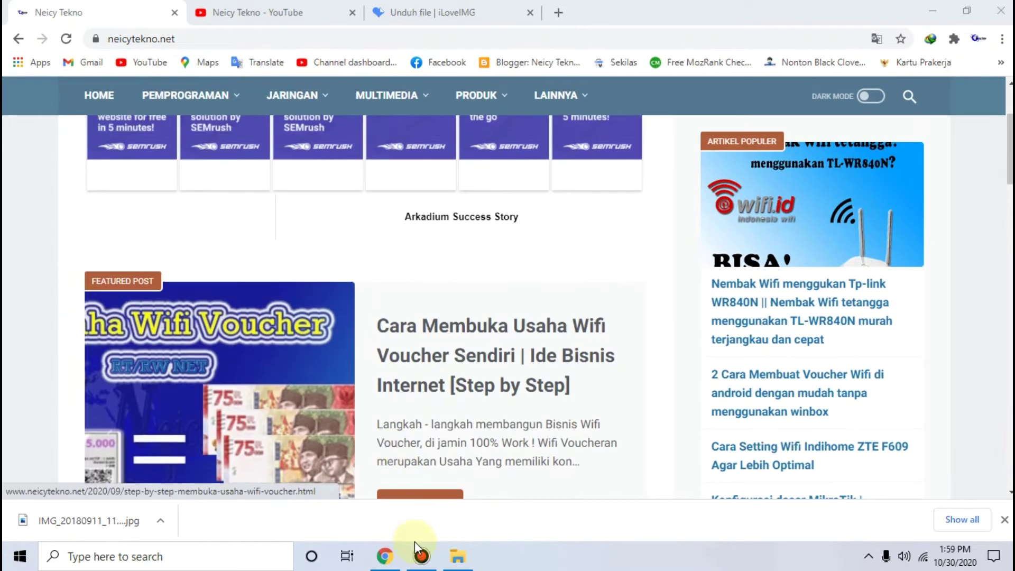
{"action": "left_click", "coordinate": [458, 556]}
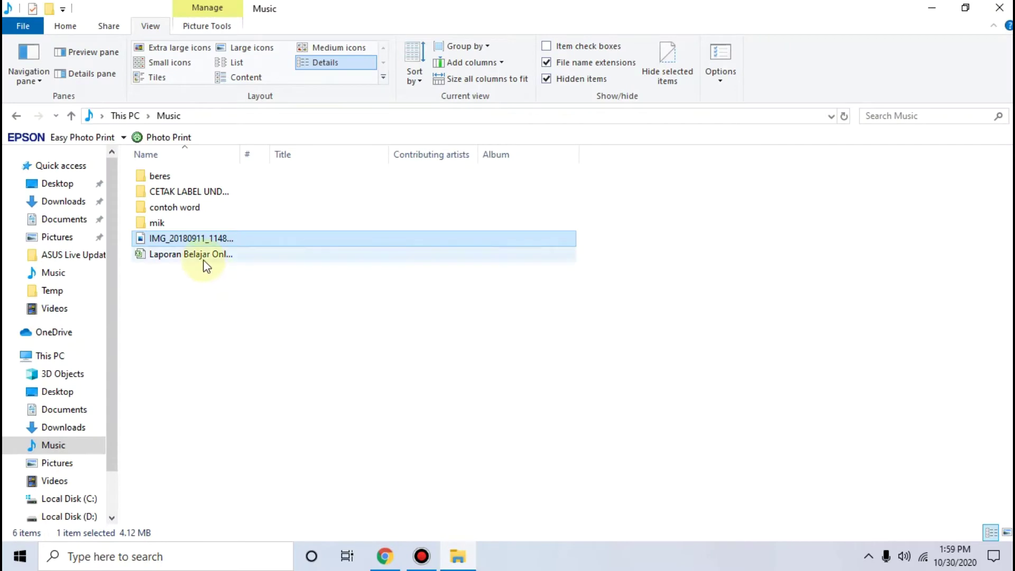
Open the properties of IMG_20180911_114804.jpg and read its file size
{"action": "left_click", "coordinate": [195, 240]}
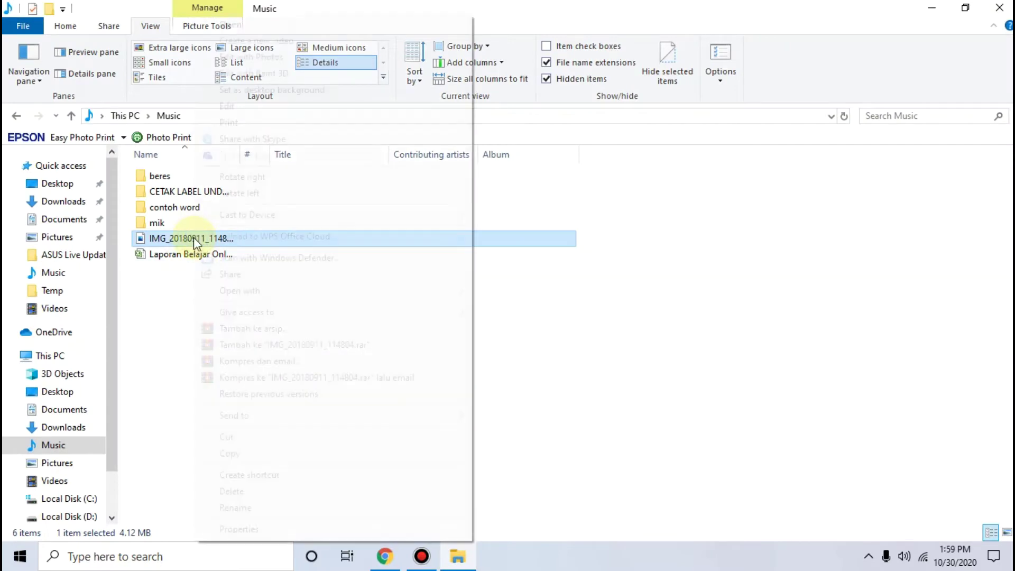
{"action": "right_click", "coordinate": [193, 237]}
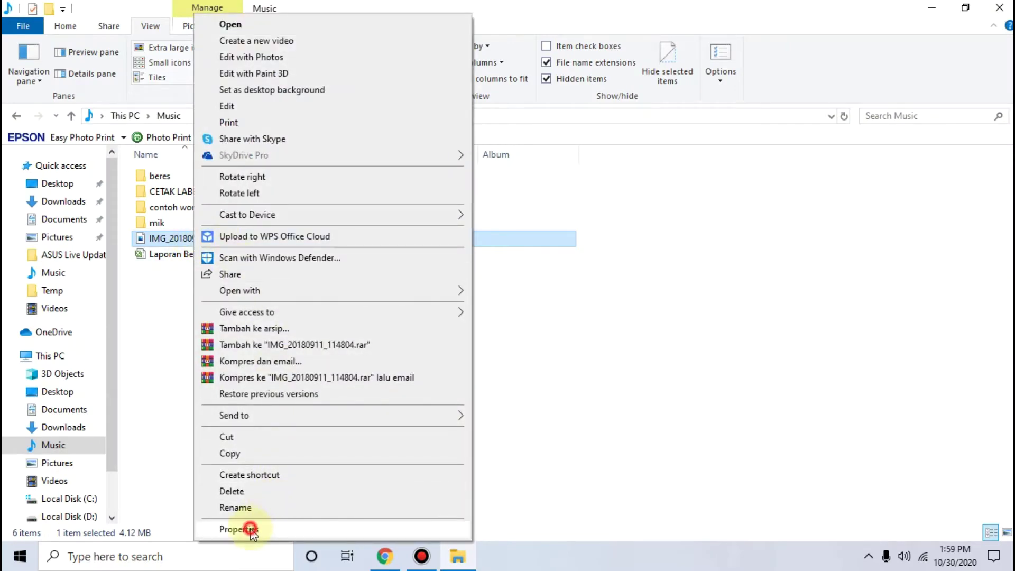
{"action": "left_click", "coordinate": [251, 529]}
{"action": "left_click_drag", "start_coordinate": [273, 320], "coordinate": [302, 324]}
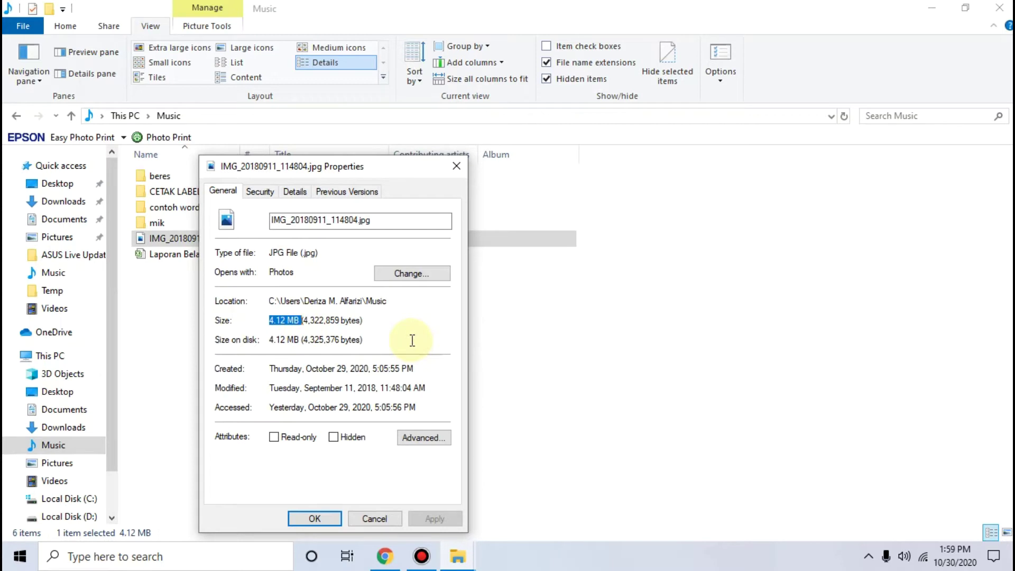
{"action": "left_click", "coordinate": [456, 166]}
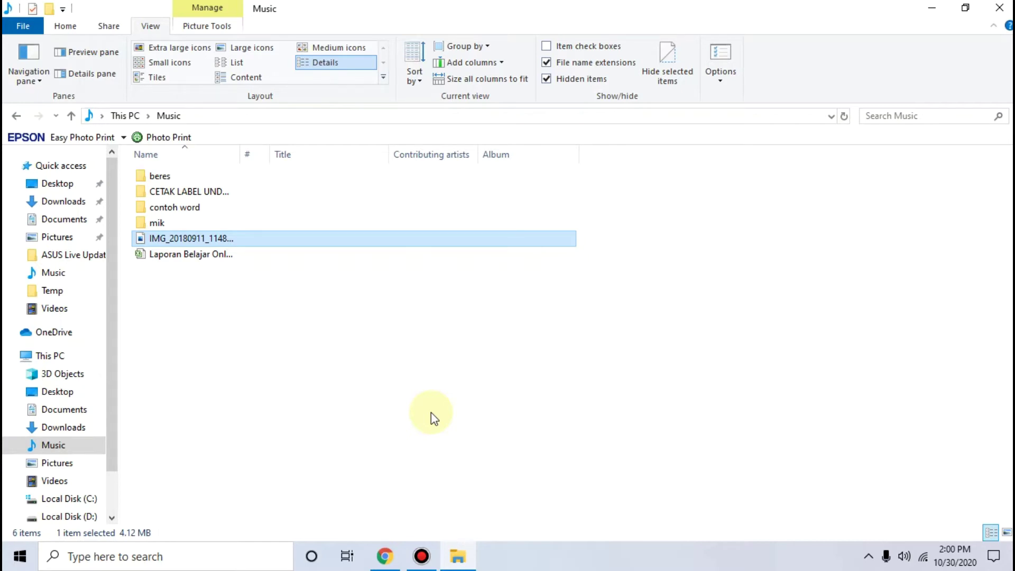
Reopen the photo's properties to confirm the 4.12 MB size, then return to Chrome
{"action": "right_click", "coordinate": [164, 239]}
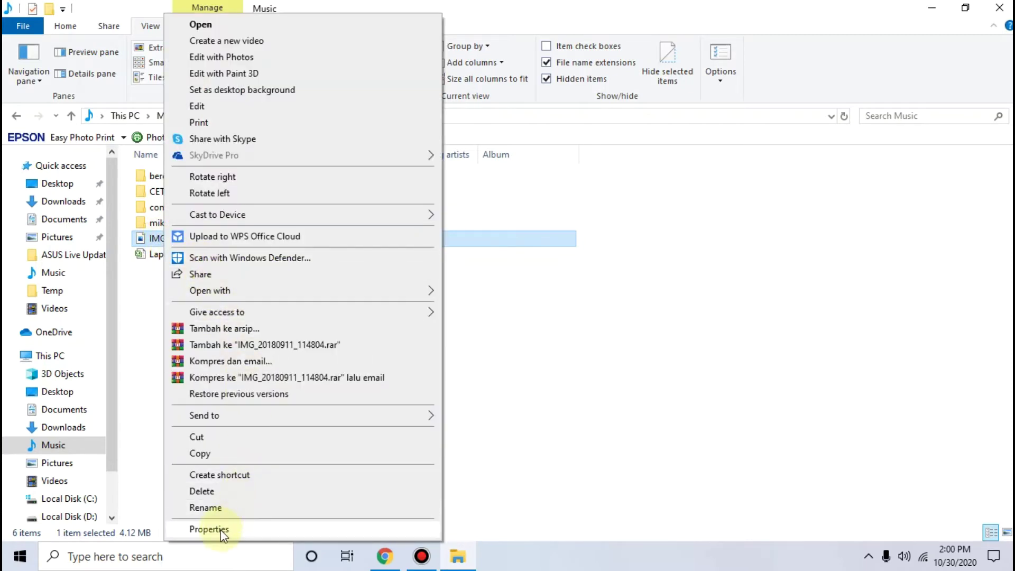
{"action": "left_click", "coordinate": [219, 528]}
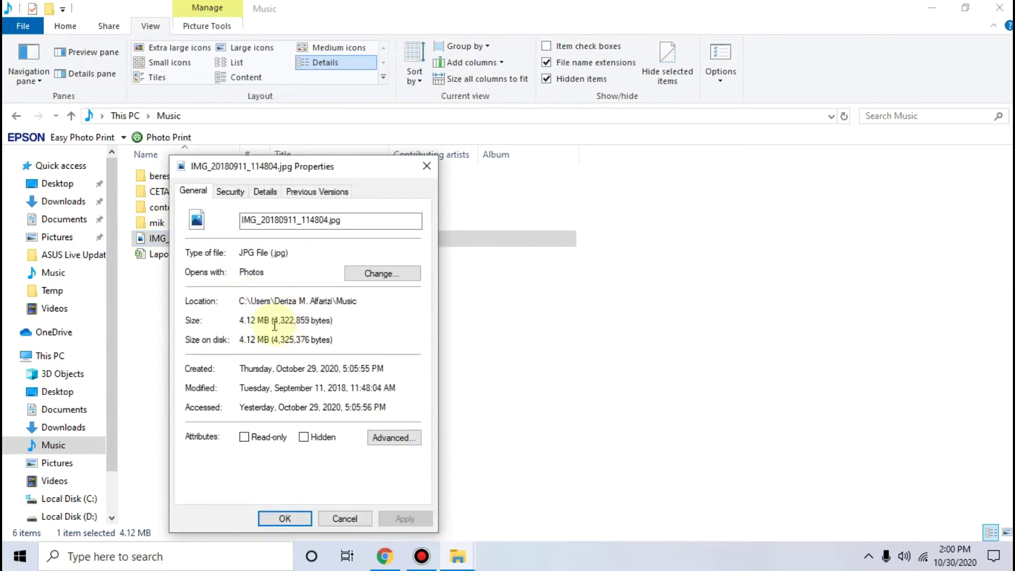
{"action": "left_click_drag", "start_coordinate": [241, 323], "coordinate": [272, 324]}
{"action": "left_click", "coordinate": [246, 324]}
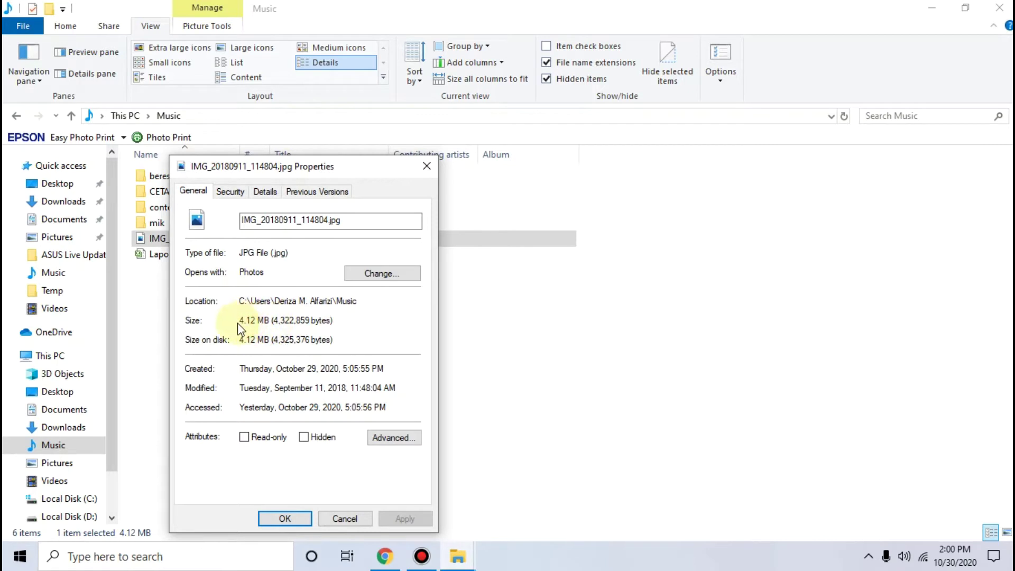
{"action": "left_click_drag", "start_coordinate": [241, 322], "coordinate": [261, 323]}
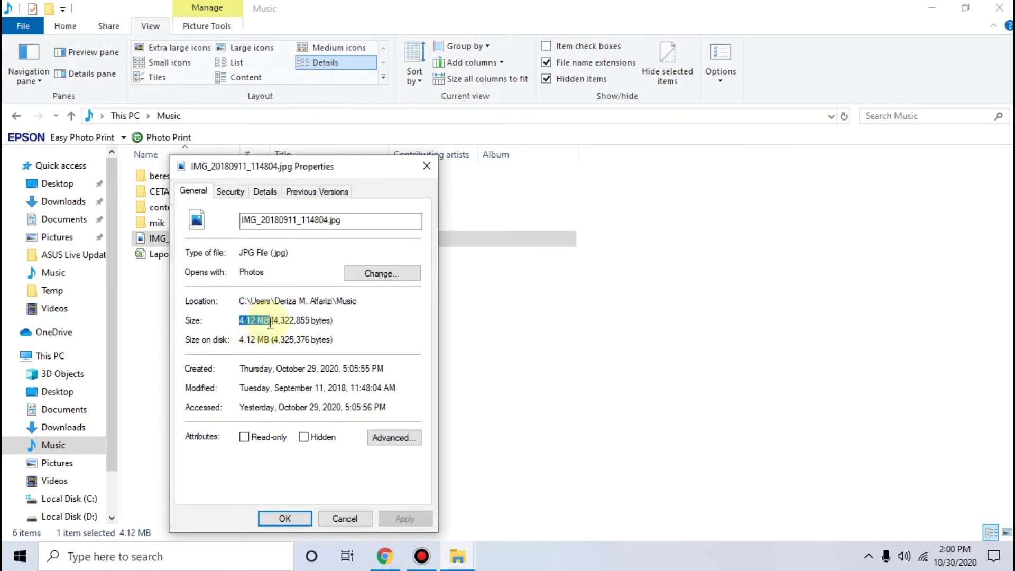
{"action": "left_click", "coordinate": [427, 166]}
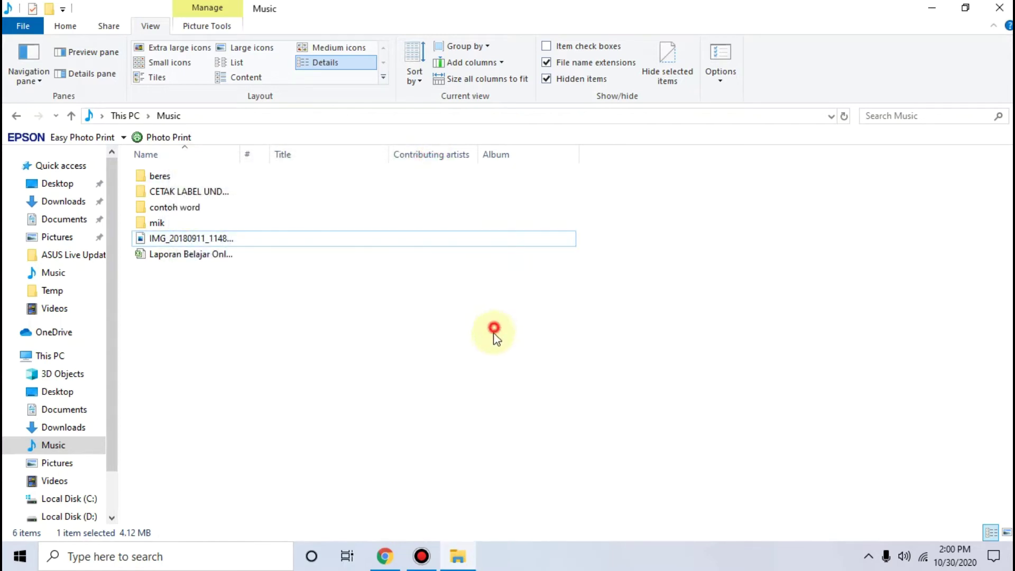
{"action": "left_click", "coordinate": [385, 556]}
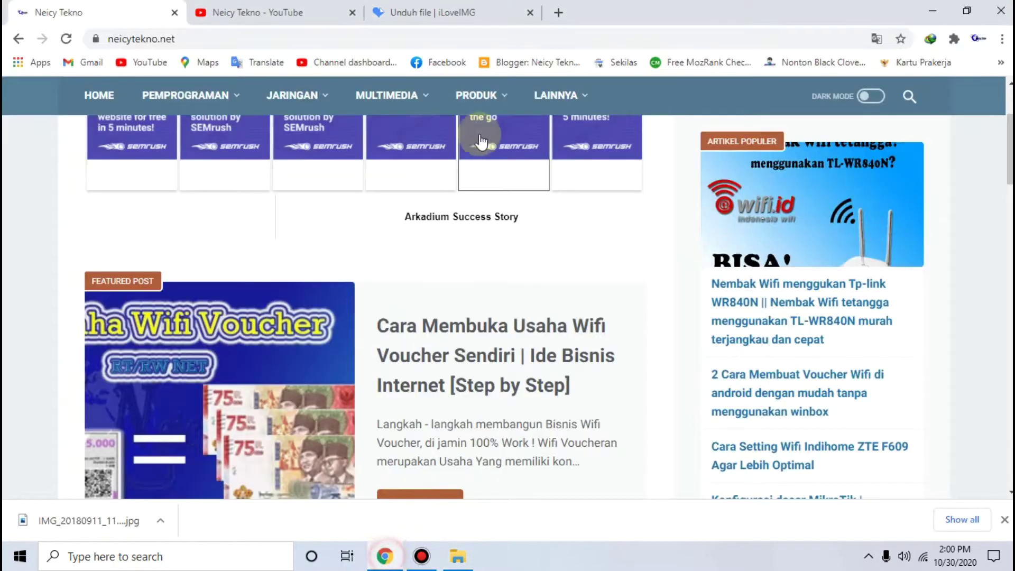
Show the 'Unduh file | iLoveIMG' tab with its 72% reduction, then start a new tab
{"action": "left_click", "coordinate": [511, 16]}
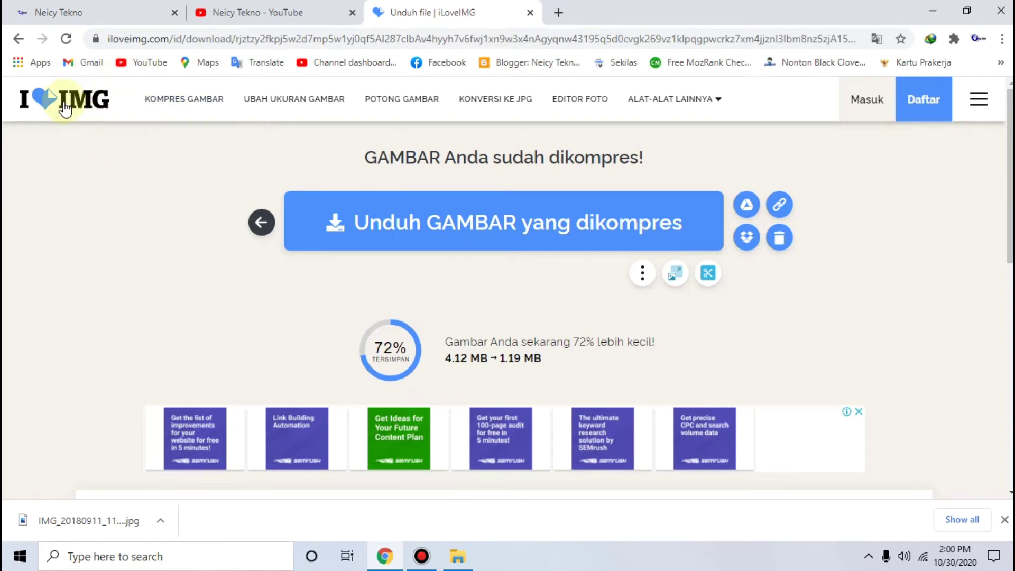
{"action": "left_click_drag", "start_coordinate": [107, 41], "coordinate": [227, 134]}
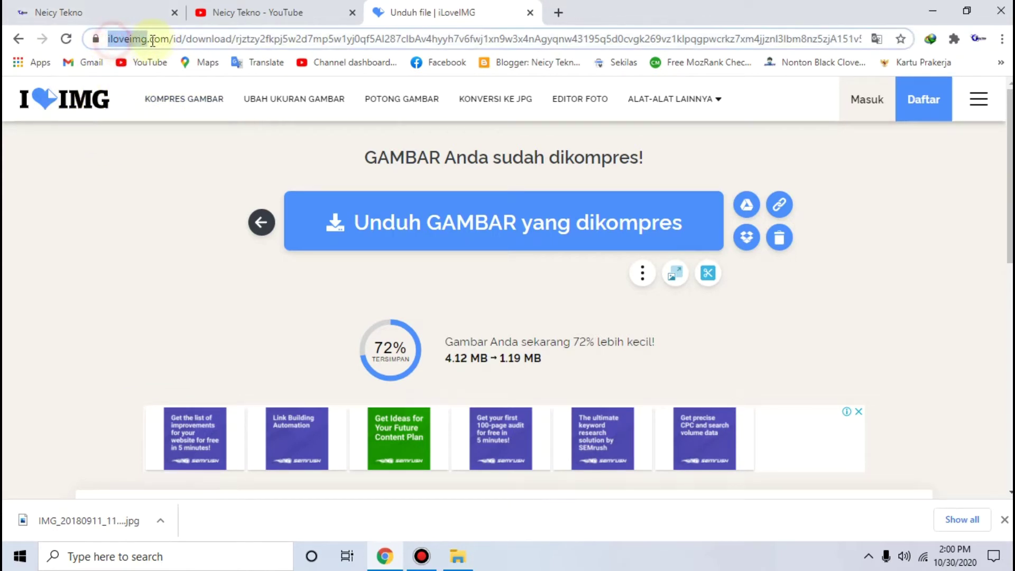
{"action": "right_click", "coordinate": [193, 39]}
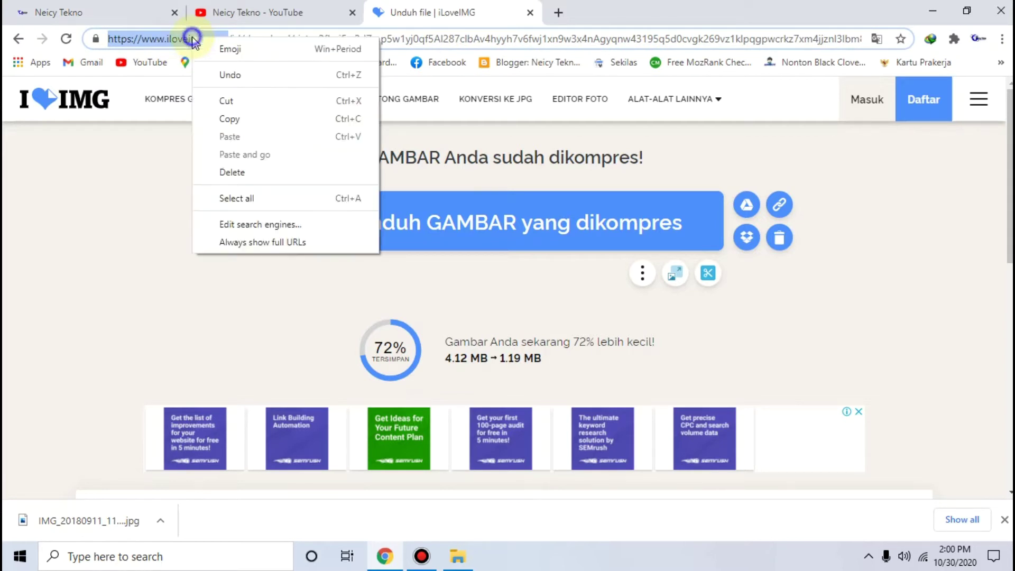
{"action": "left_click", "coordinate": [559, 14]}
{"action": "left_click", "coordinate": [525, 37]}
Search Google for iloveimg (corrected from iloveimages) and open the Kompres JPG result
{"action": "type", "text": "i"}
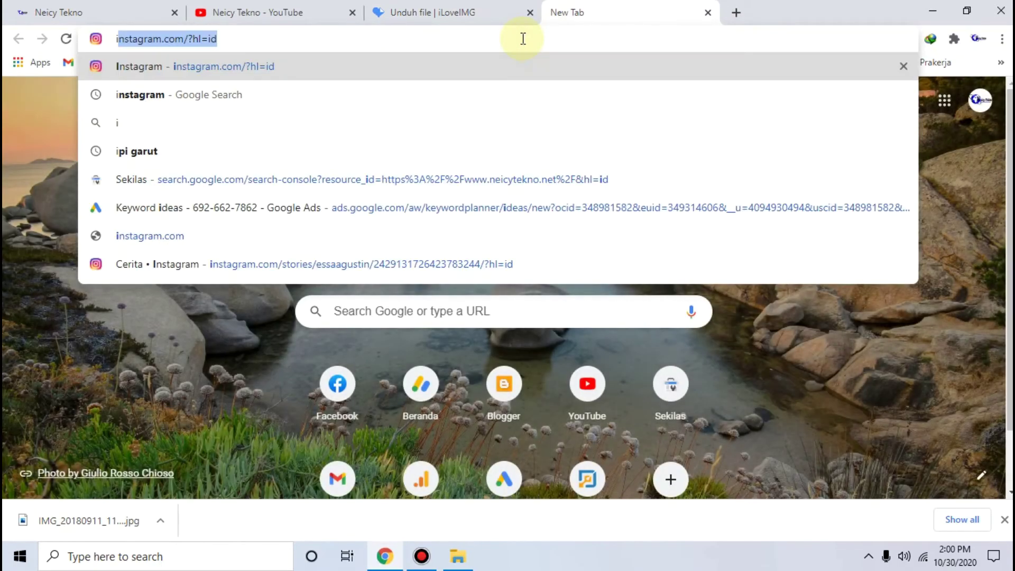
{"action": "type", "text": "loveimage"}
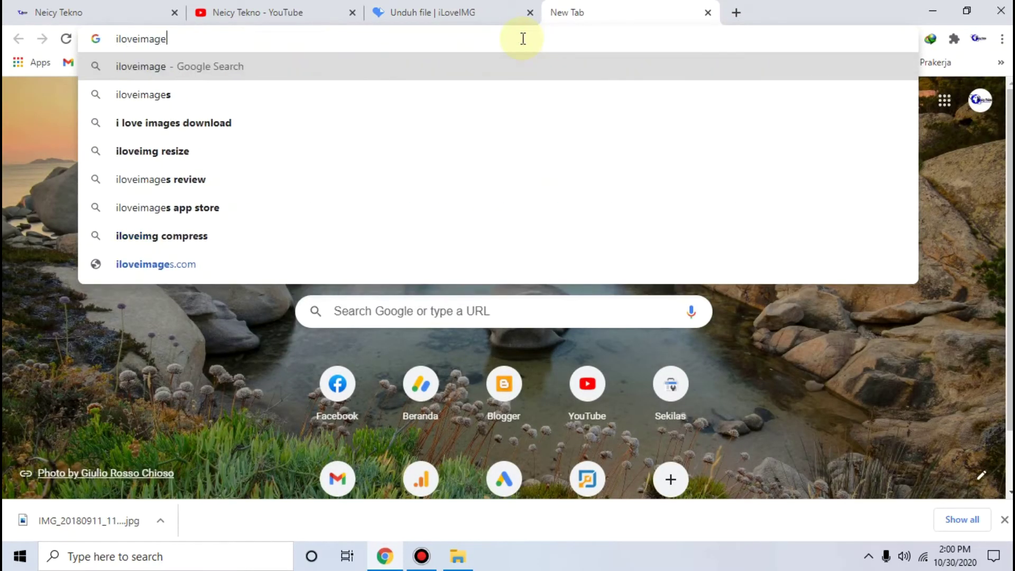
{"action": "type", "text": "s"}
{"action": "key", "text": "Return"}
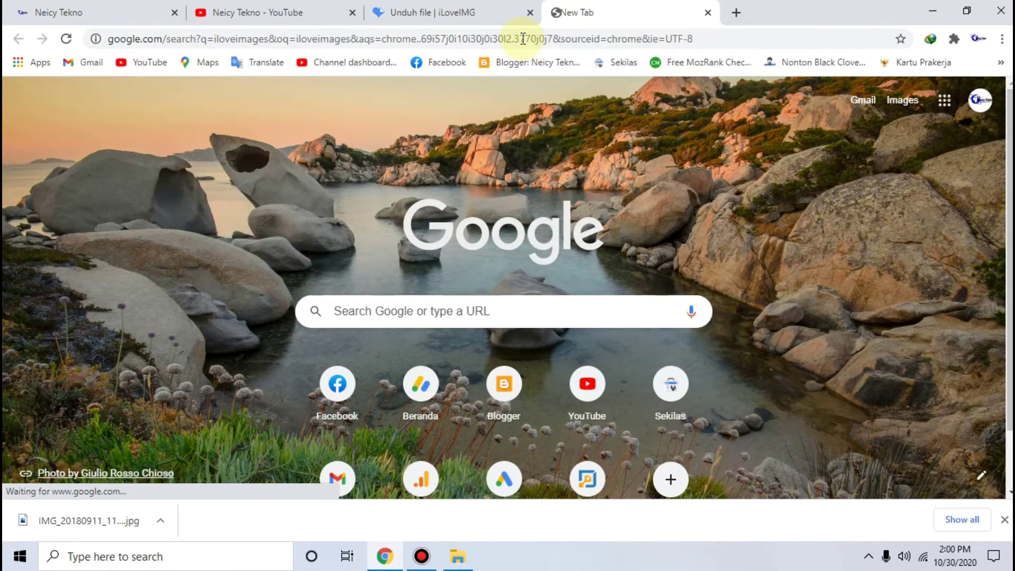
{"action": "left_click", "coordinate": [297, 217]}
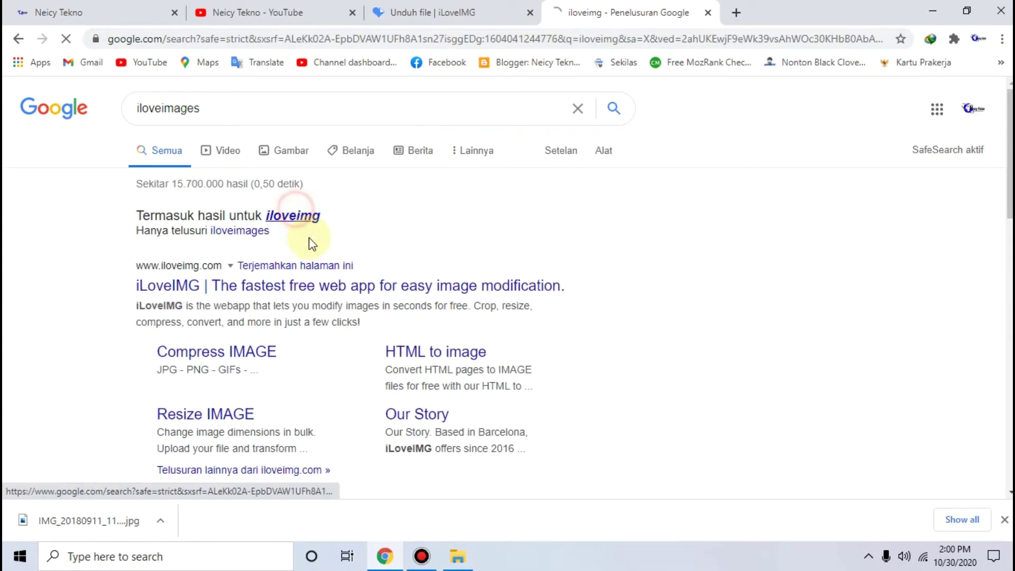
{"action": "scroll", "coordinate": [270, 260], "scroll_direction": "down", "scroll_amount": 2}
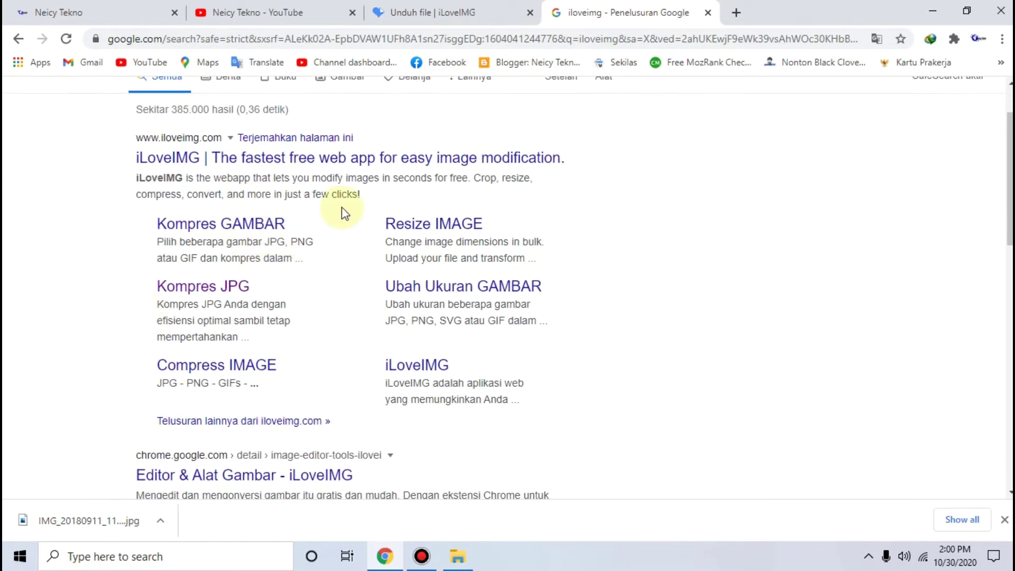
{"action": "scroll", "coordinate": [256, 206], "scroll_direction": "up", "scroll_amount": 2}
{"action": "scroll", "coordinate": [185, 253], "scroll_direction": "down", "scroll_amount": 3}
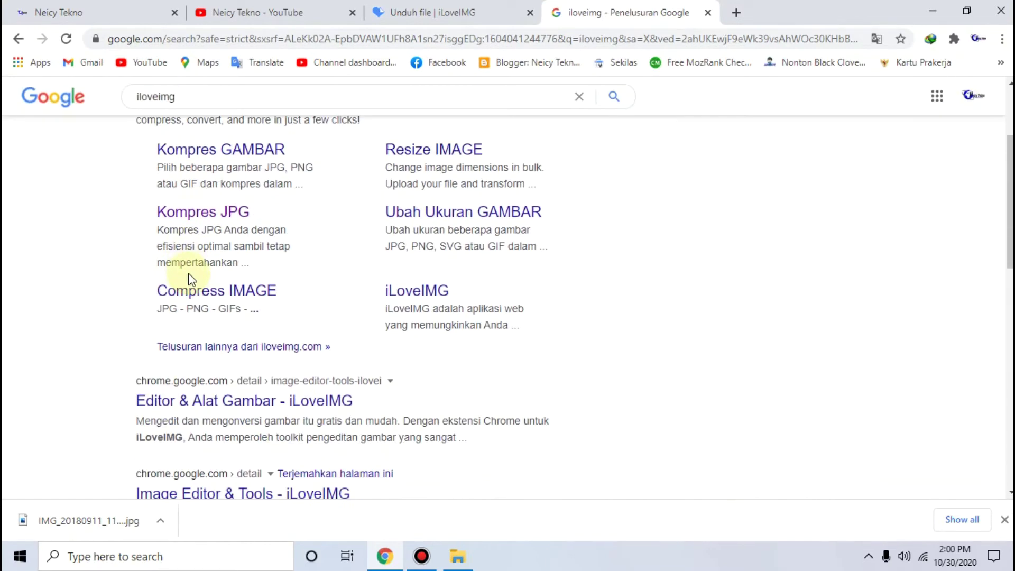
{"action": "left_click", "coordinate": [224, 212]}
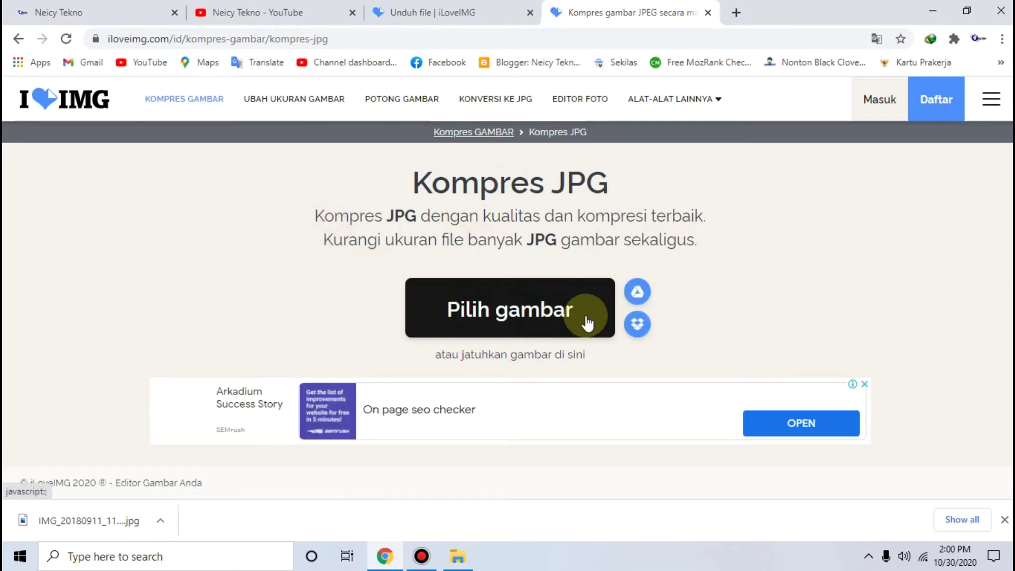
Upload IMG_20180911_114804.jpg from the Music folder through Pilih gambar
{"action": "left_click", "coordinate": [507, 328]}
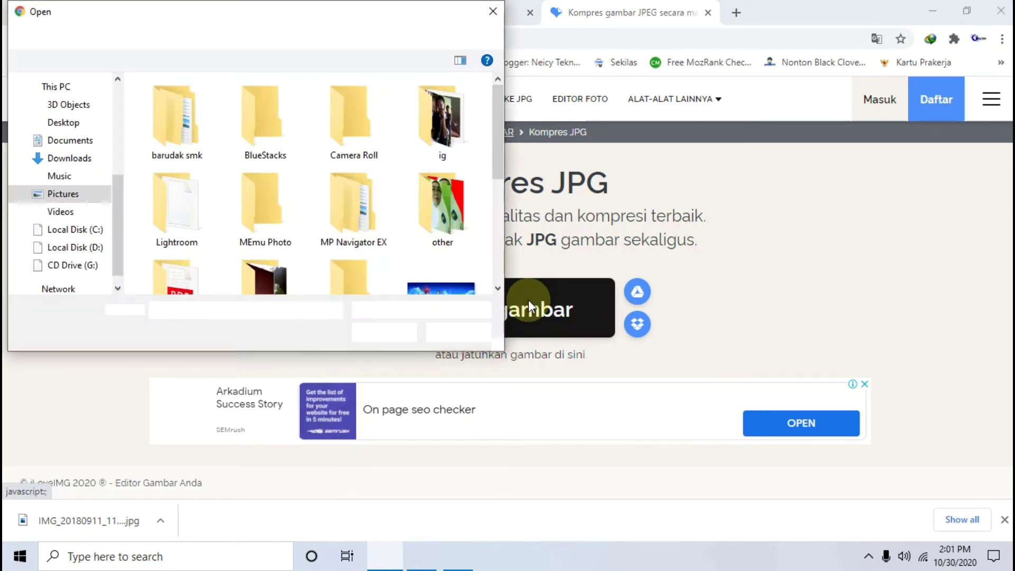
{"action": "scroll", "coordinate": [248, 203], "scroll_direction": "down", "scroll_amount": 2}
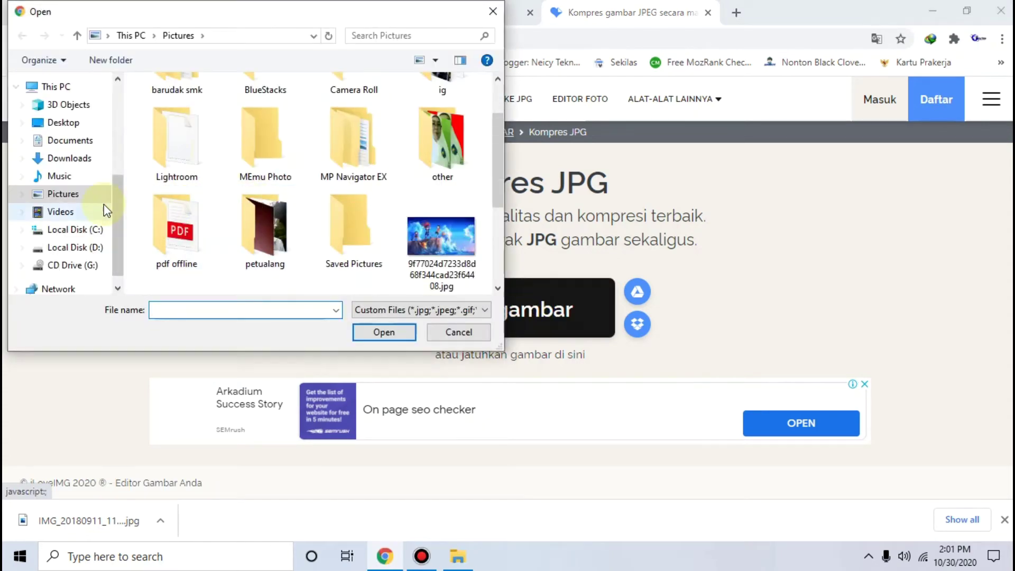
{"action": "left_click", "coordinate": [59, 176]}
{"action": "left_click", "coordinate": [205, 223]}
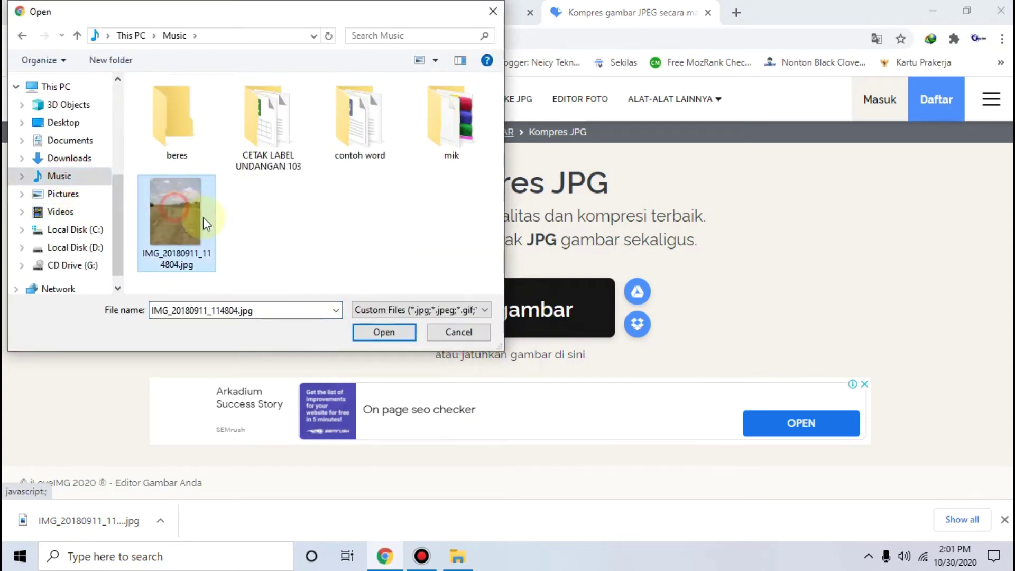
{"action": "left_click", "coordinate": [386, 334]}
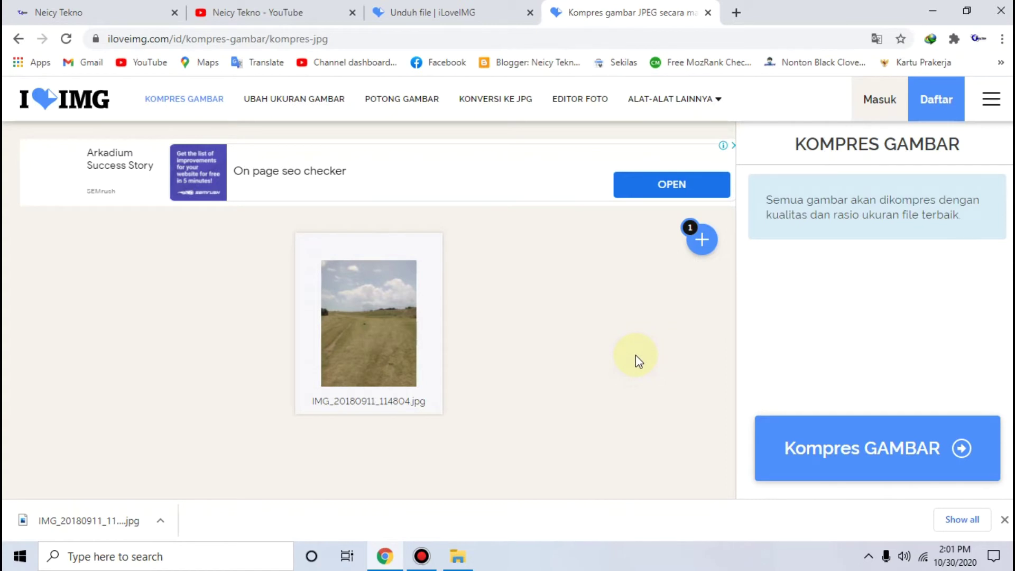
{"action": "left_click", "coordinate": [702, 241]}
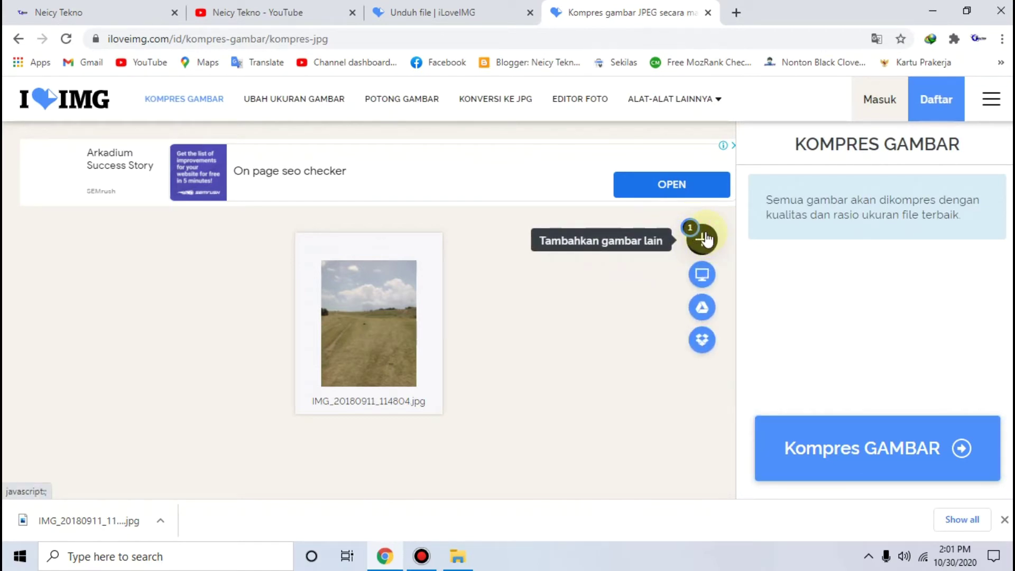
{"action": "left_click", "coordinate": [703, 240]}
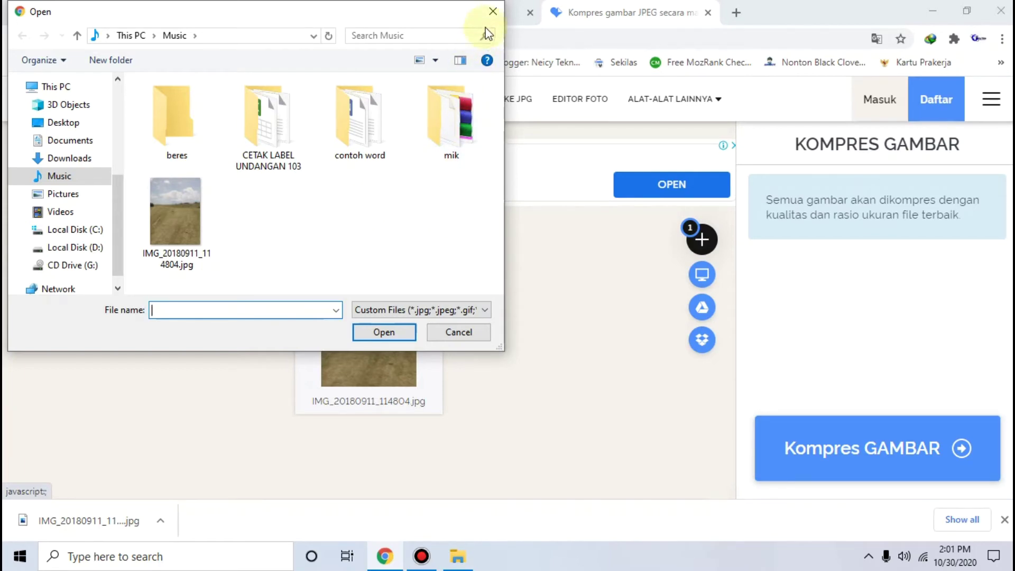
{"action": "left_click", "coordinate": [492, 11]}
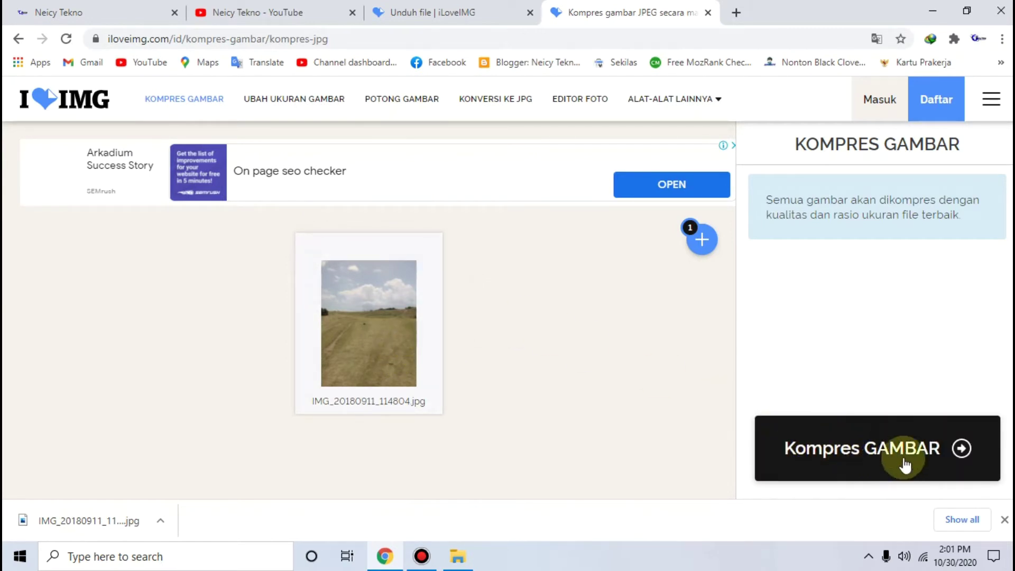
{"action": "left_click", "coordinate": [873, 450]}
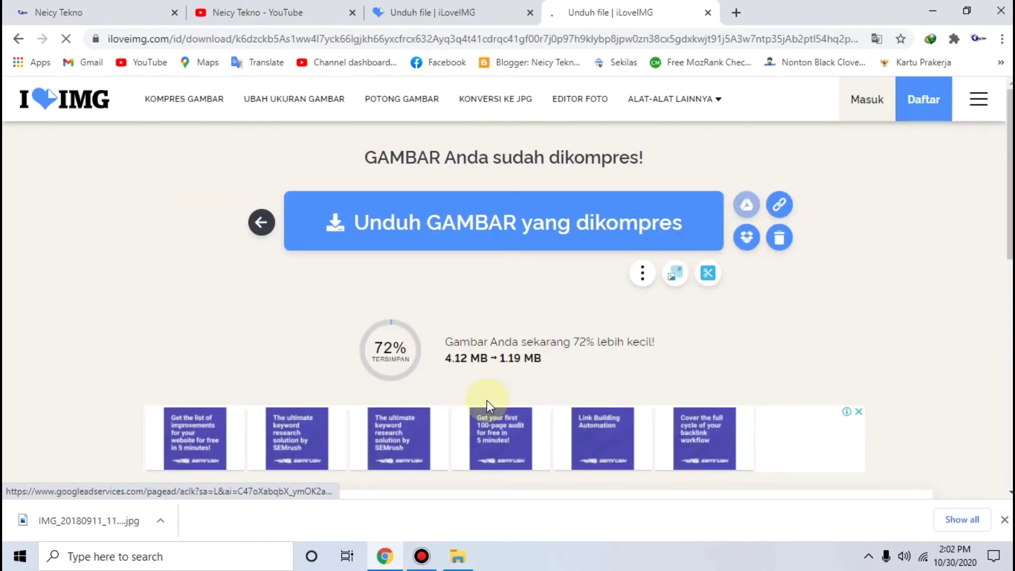
Highlight the original 4.12 MB and compressed 1.19 MB sizes on the result page
{"action": "scroll", "coordinate": [472, 386], "scroll_direction": "down", "scroll_amount": 2}
{"action": "scroll", "coordinate": [460, 363], "scroll_direction": "up", "scroll_amount": 2}
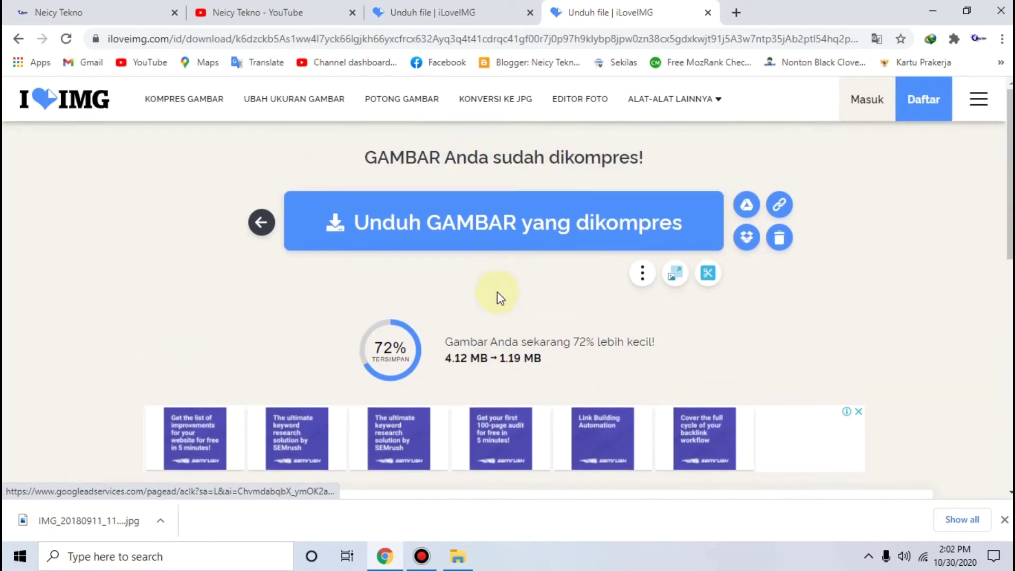
{"action": "left_click_drag", "start_coordinate": [446, 359], "coordinate": [482, 359]}
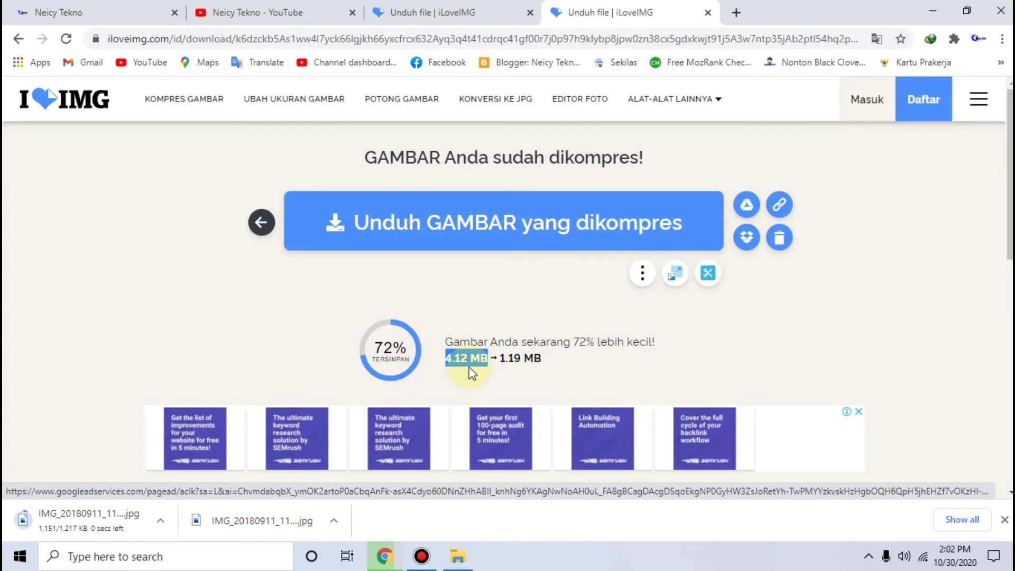
{"action": "left_click", "coordinate": [500, 361]}
{"action": "left_click_drag", "start_coordinate": [500, 361], "coordinate": [519, 364]}
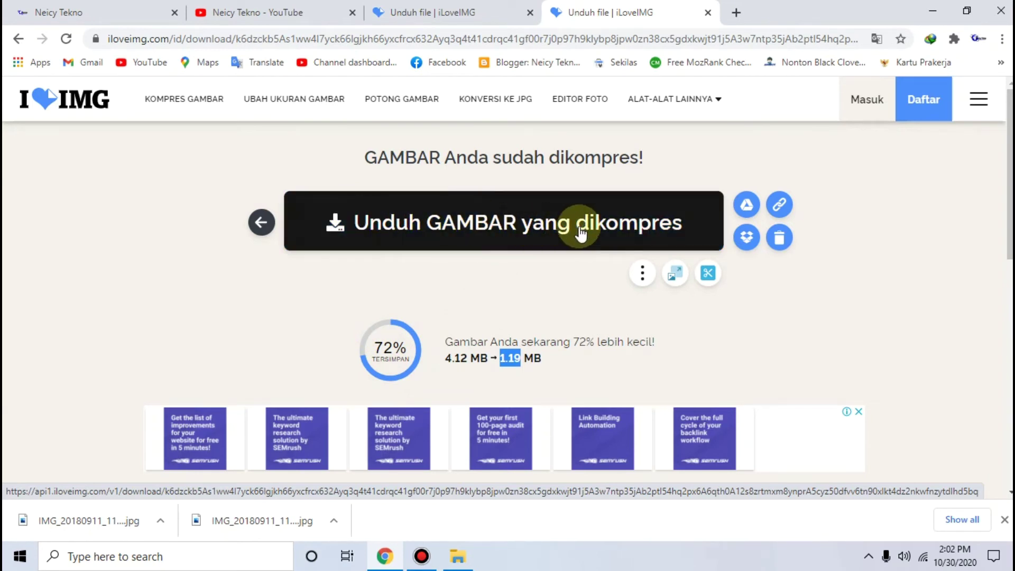
Download the compressed photo and show it in its folder
{"action": "left_click", "coordinate": [487, 230]}
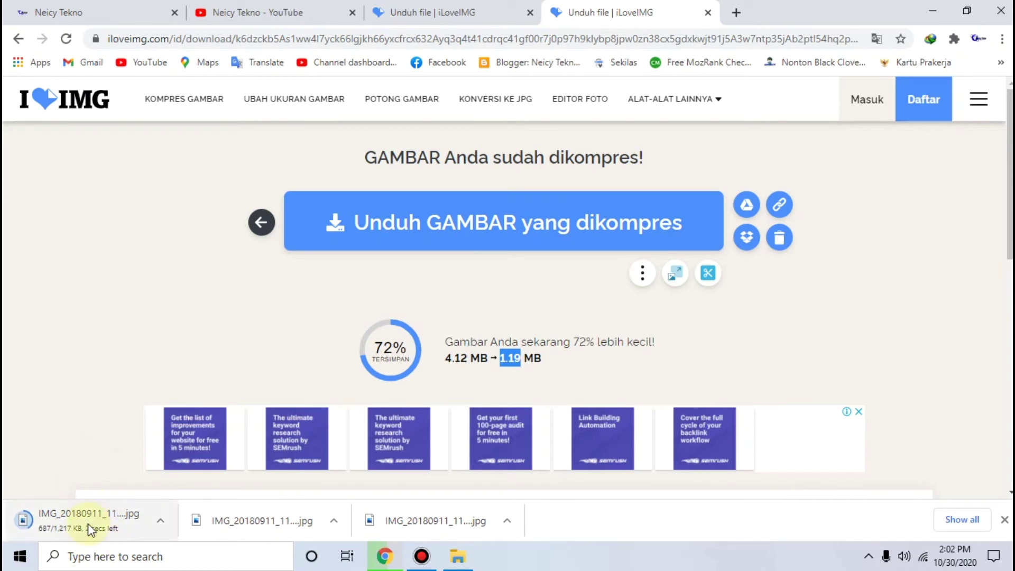
{"action": "left_click", "coordinate": [160, 521]}
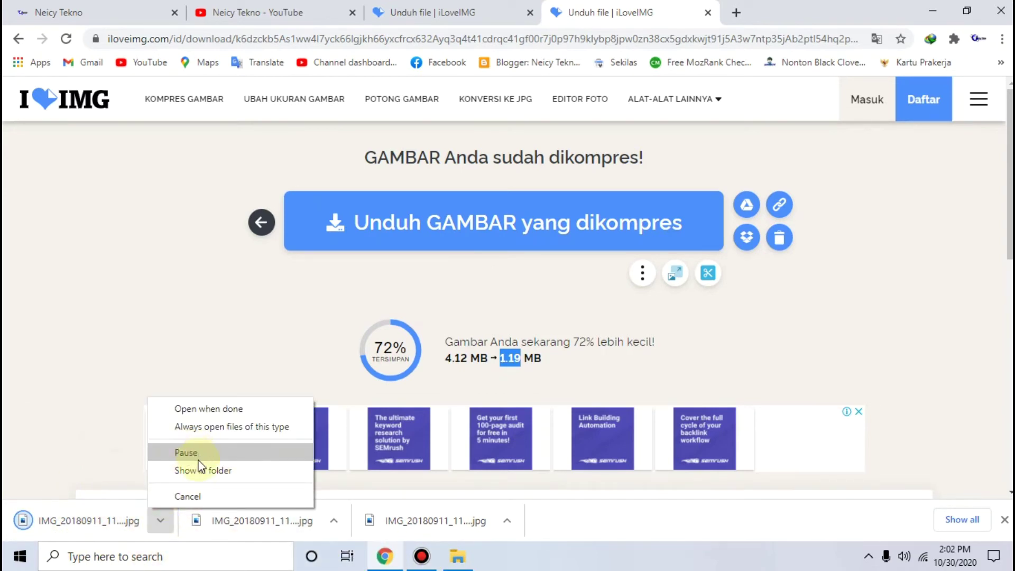
{"action": "left_click", "coordinate": [200, 471]}
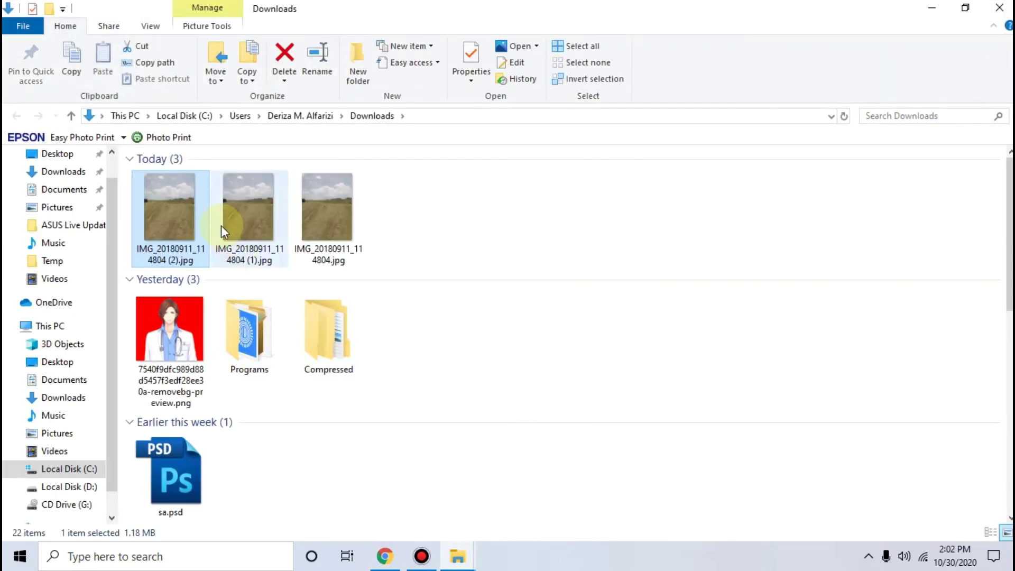
Paste the compressed IMG_20180911_114804 (2).jpg into the Music folder
{"action": "right_click", "coordinate": [164, 210]}
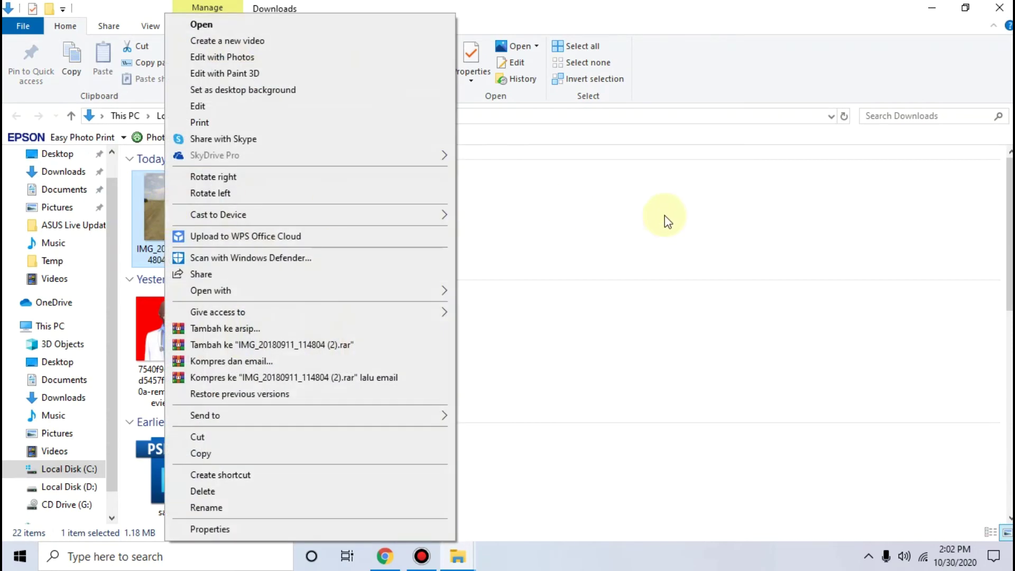
{"action": "left_click", "coordinate": [650, 216]}
{"action": "left_click", "coordinate": [172, 208]}
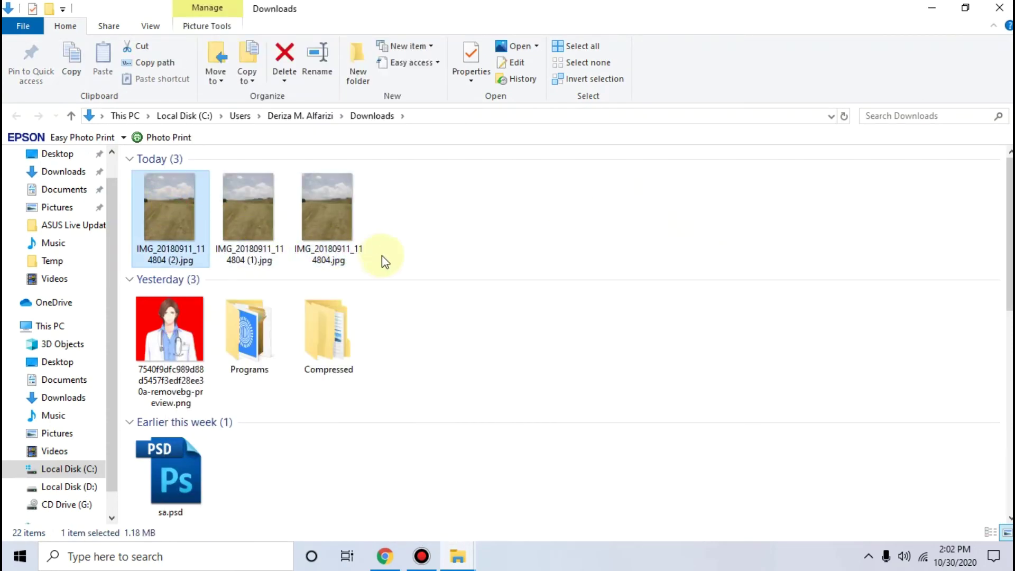
{"action": "left_click", "coordinate": [62, 415]}
{"action": "left_click", "coordinate": [422, 349]}
{"action": "key", "text": "ctrl+v"}
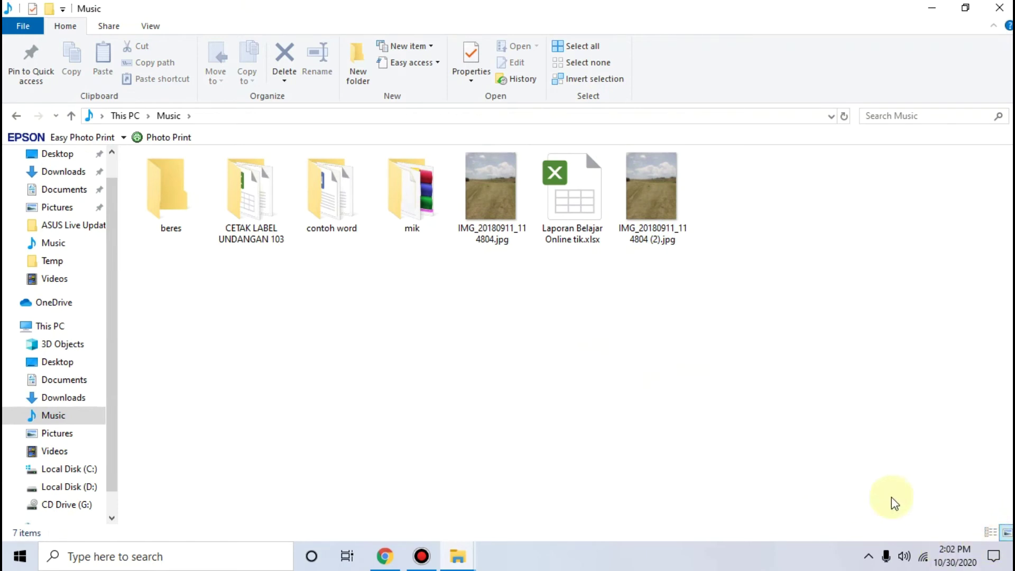
{"action": "left_click", "coordinate": [990, 532]}
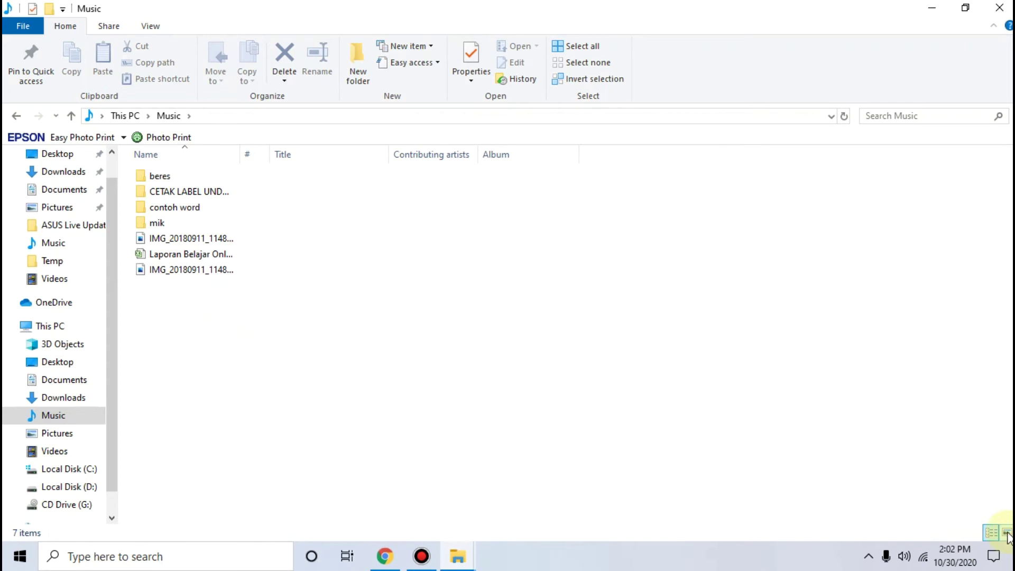
{"action": "left_click", "coordinate": [1006, 533]}
Compare properties of the original and compressed copy, confirming the copy is 1.18 MB
{"action": "left_click", "coordinate": [486, 201]}
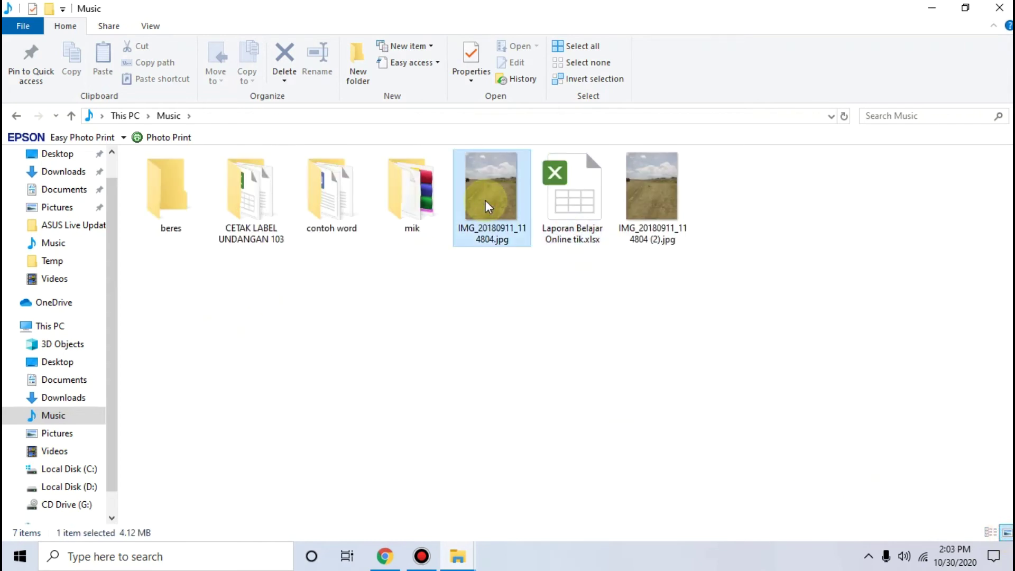
{"action": "right_click", "coordinate": [486, 201]}
{"action": "left_click", "coordinate": [534, 525]}
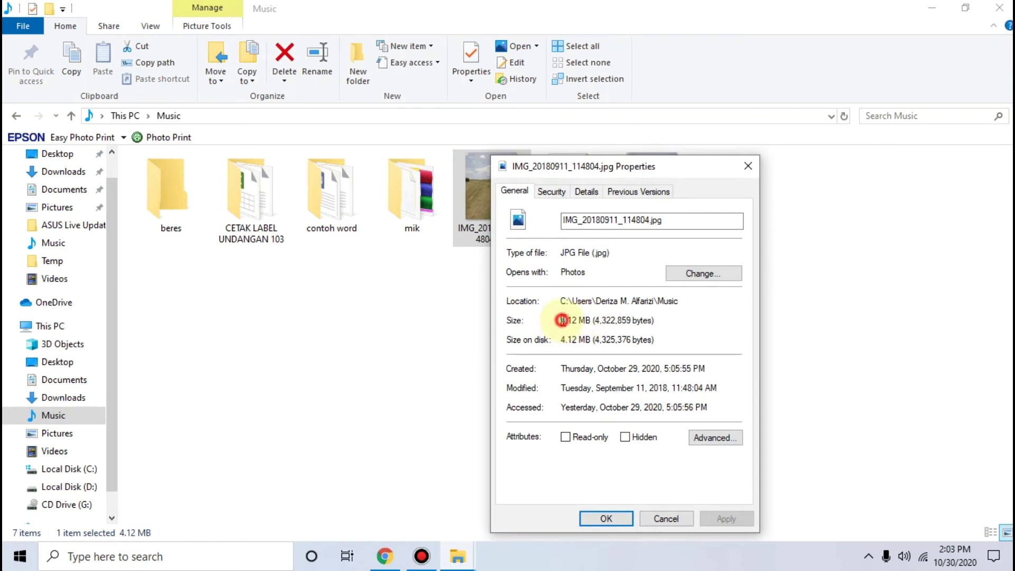
{"action": "left_click", "coordinate": [747, 166]}
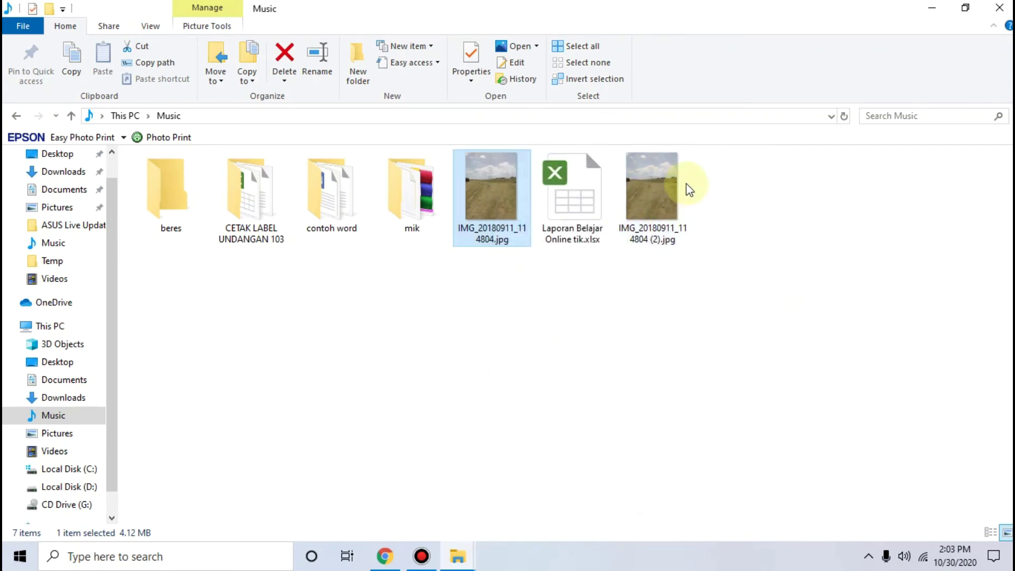
{"action": "left_click", "coordinate": [654, 193]}
{"action": "right_click", "coordinate": [655, 193]}
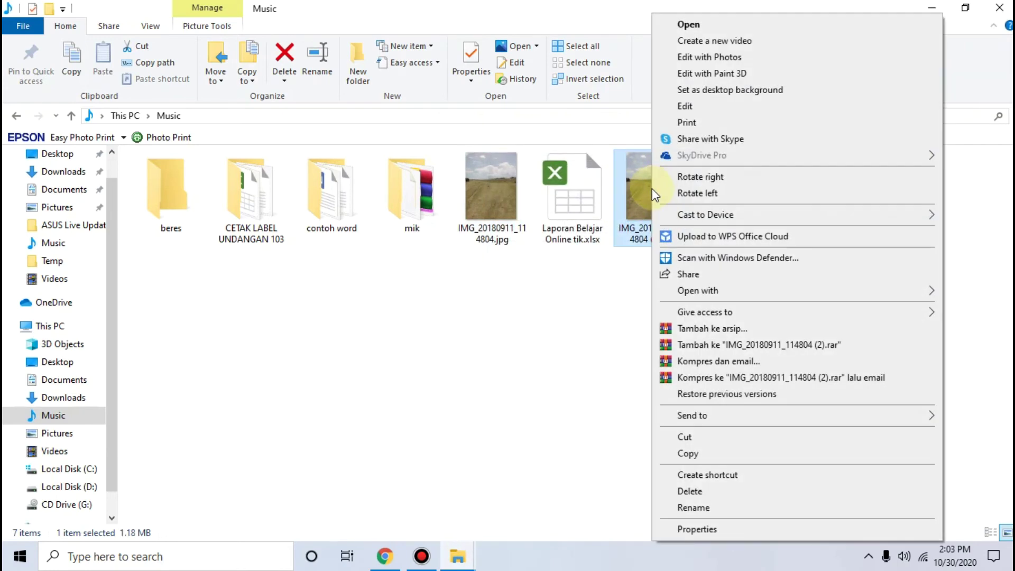
{"action": "left_click", "coordinate": [697, 530]}
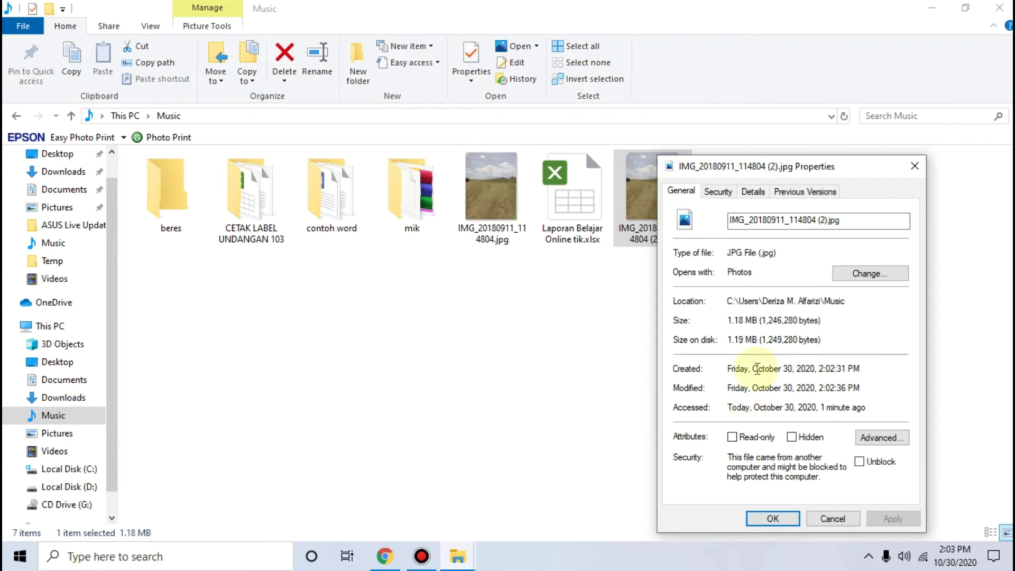
{"action": "left_click_drag", "start_coordinate": [729, 323], "coordinate": [748, 324]}
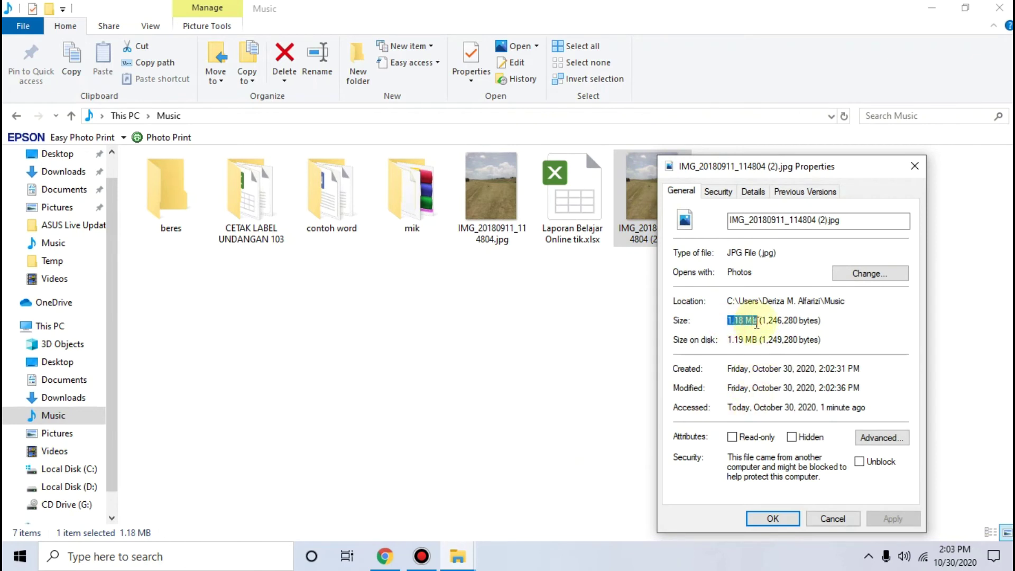
{"action": "left_click", "coordinate": [914, 166]}
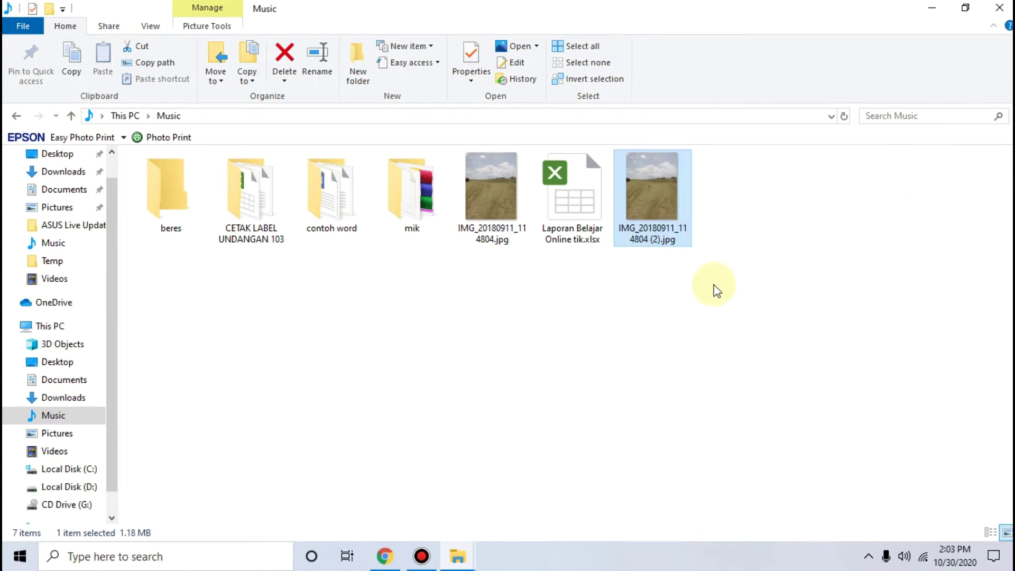
{"action": "left_click", "coordinate": [486, 181]}
{"action": "right_click", "coordinate": [487, 181]}
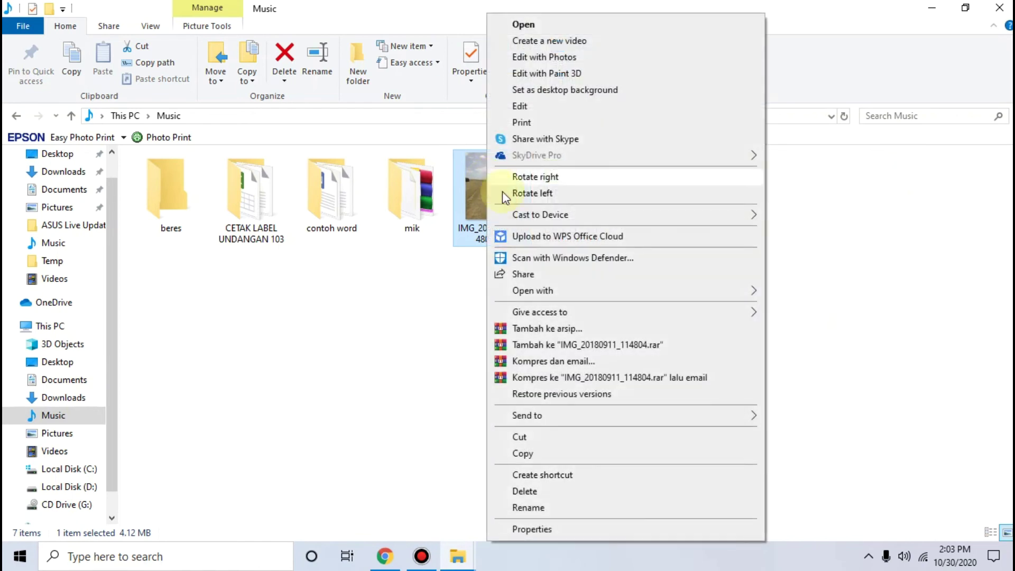
{"action": "mouse_move", "coordinate": [587, 290]}
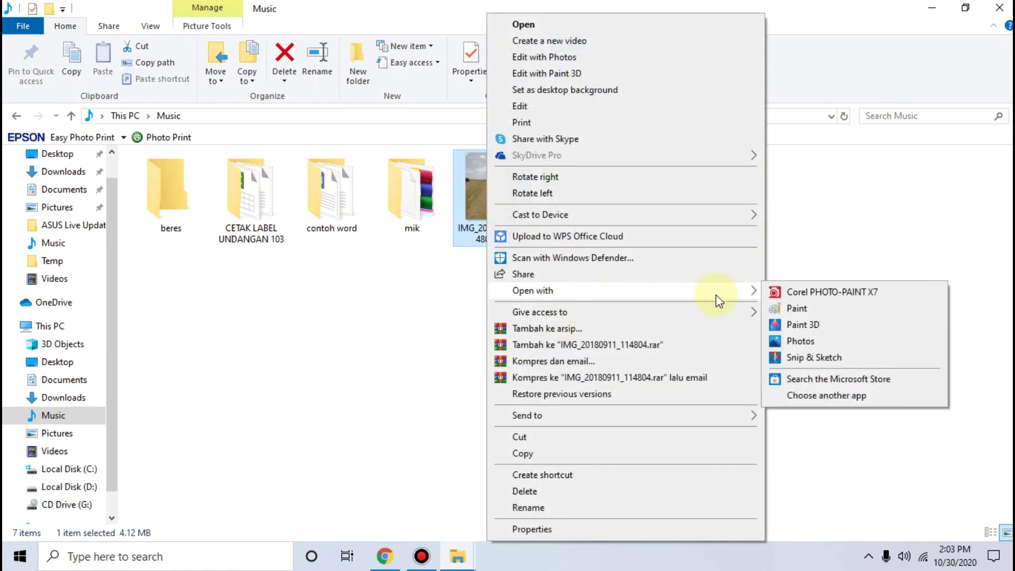
View the original 3120 × 4160px, 4.1MB photo in Paint at 25%, then return to Music
{"action": "left_click", "coordinate": [819, 311]}
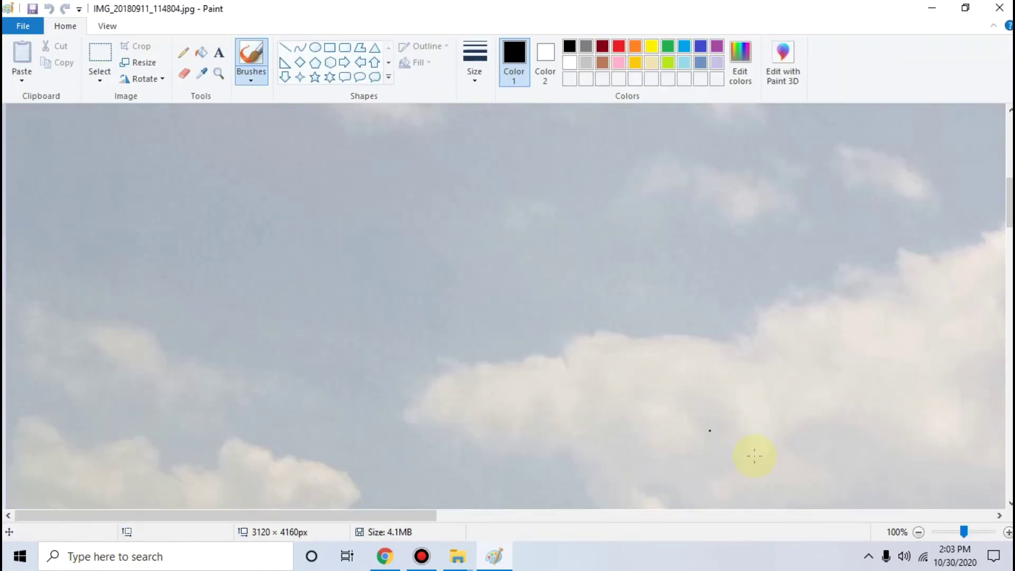
{"action": "left_click", "coordinate": [940, 532]}
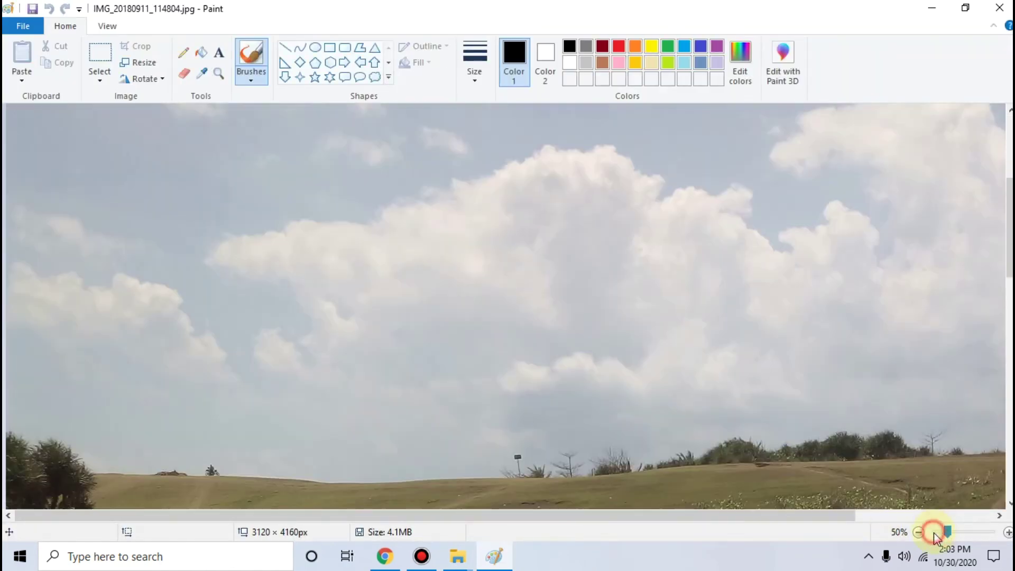
{"action": "left_click", "coordinate": [936, 532]}
{"action": "scroll", "coordinate": [602, 407], "scroll_direction": "down", "scroll_amount": 3}
{"action": "scroll", "coordinate": [602, 402], "scroll_direction": "up", "scroll_amount": 5}
{"action": "scroll", "coordinate": [602, 402], "scroll_direction": "down", "scroll_amount": 5}
{"action": "scroll", "coordinate": [606, 404], "scroll_direction": "up", "scroll_amount": 5}
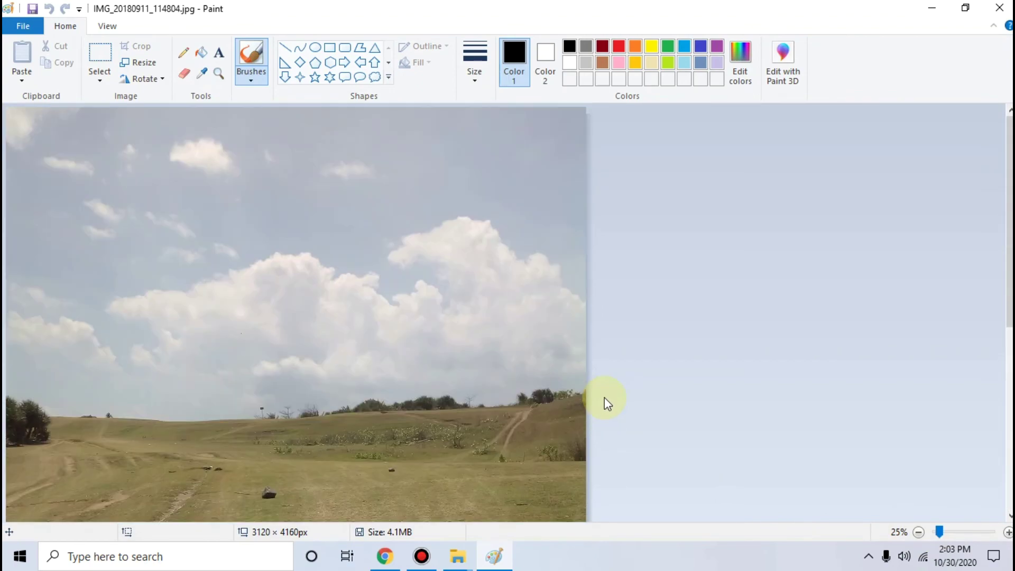
{"action": "scroll", "coordinate": [605, 402], "scroll_direction": "down", "scroll_amount": 5}
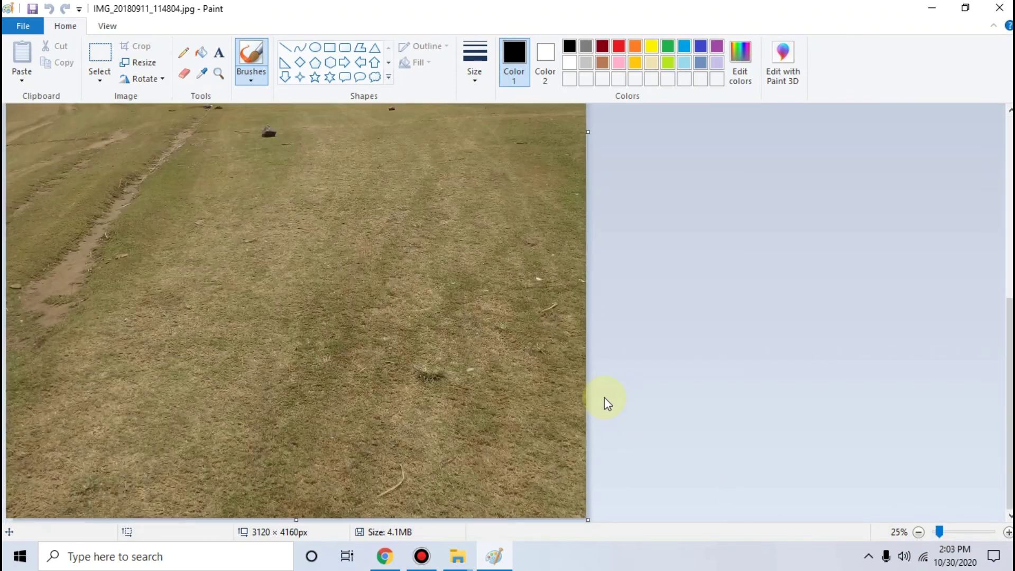
{"action": "left_click", "coordinate": [456, 555]}
{"action": "left_click", "coordinate": [526, 489]}
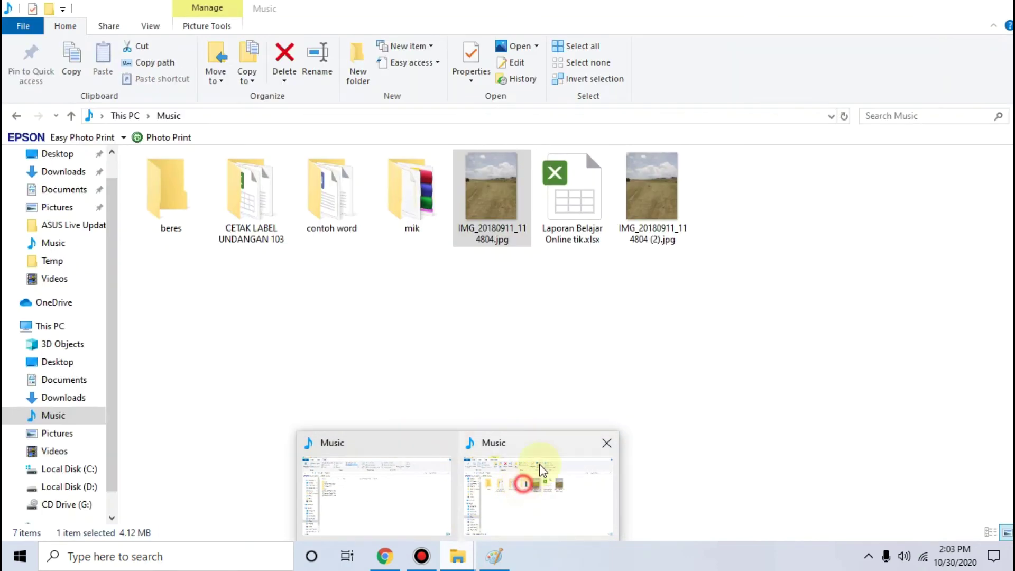
Open IMG_20180911_114804 (2).jpg in Paint at 25% zoom, inspect it, then close Paint
{"action": "left_click", "coordinate": [651, 198]}
{"action": "right_click", "coordinate": [652, 205]}
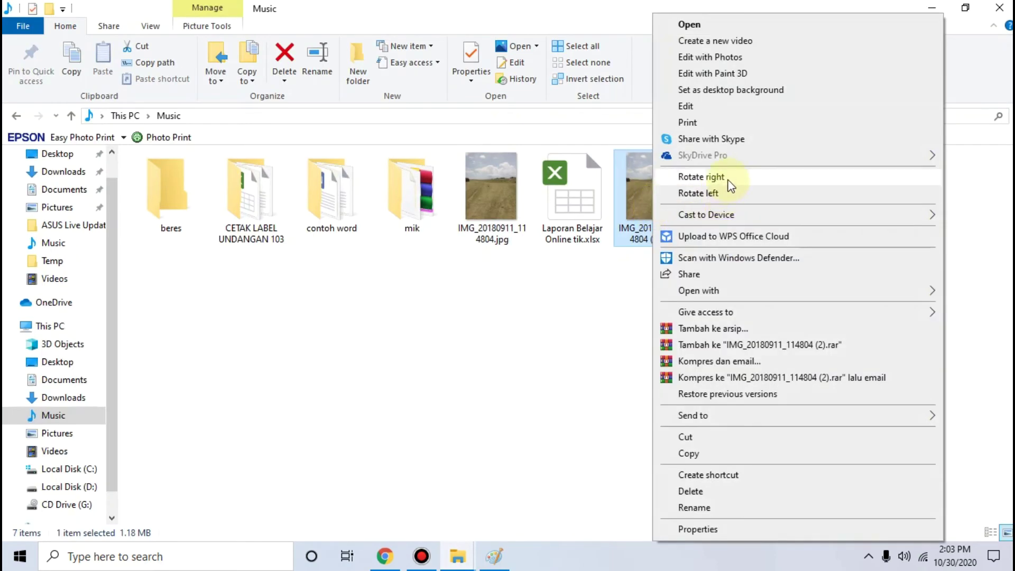
{"action": "left_click", "coordinate": [690, 290]}
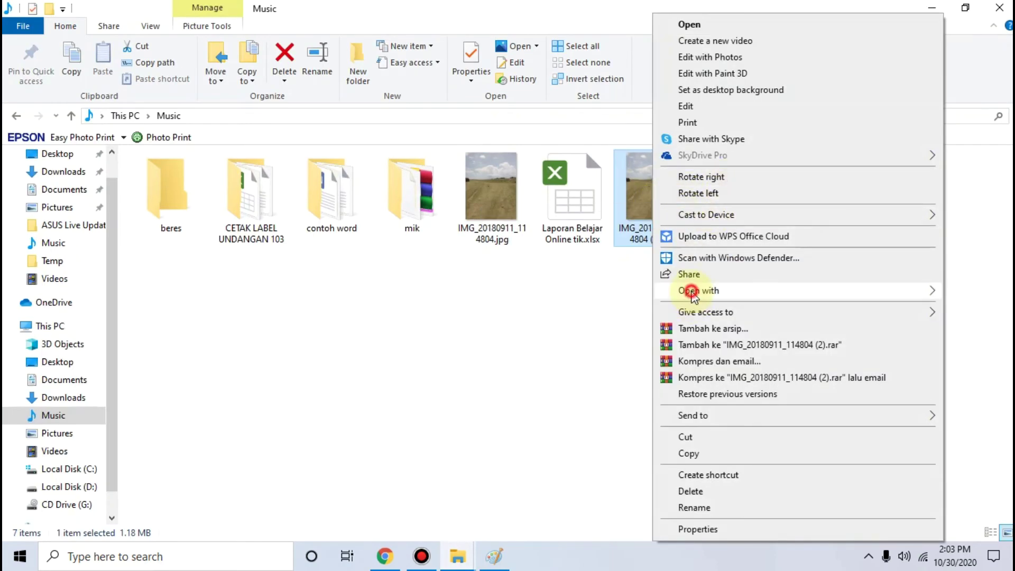
{"action": "left_click", "coordinate": [512, 309]}
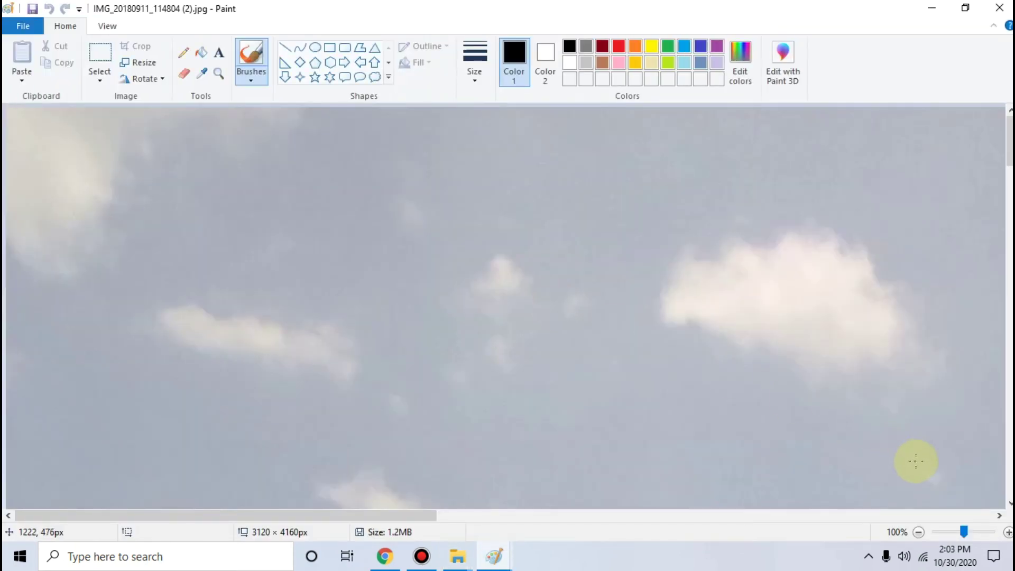
{"action": "left_click", "coordinate": [953, 531]}
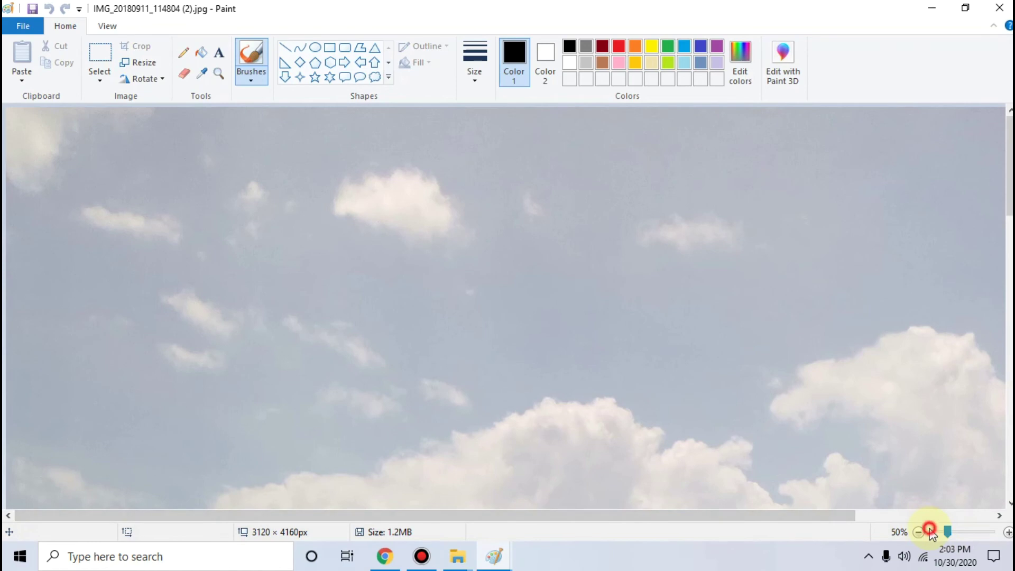
{"action": "left_click", "coordinate": [933, 531]}
{"action": "scroll", "coordinate": [554, 348], "scroll_direction": "down", "scroll_amount": 3}
{"action": "scroll", "coordinate": [494, 313], "scroll_direction": "down", "scroll_amount": 3}
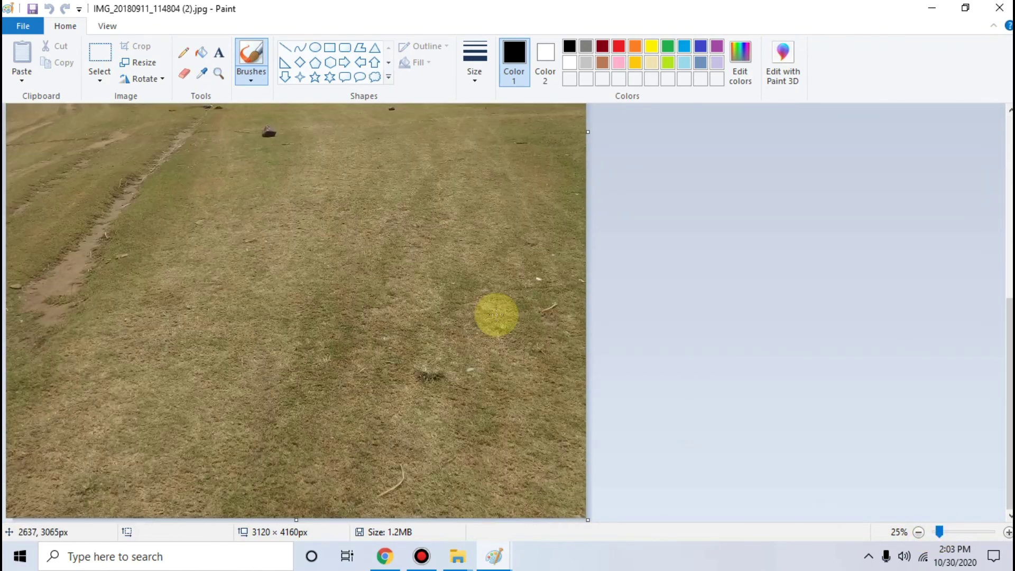
{"action": "scroll", "coordinate": [502, 311], "scroll_direction": "up", "scroll_amount": 5}
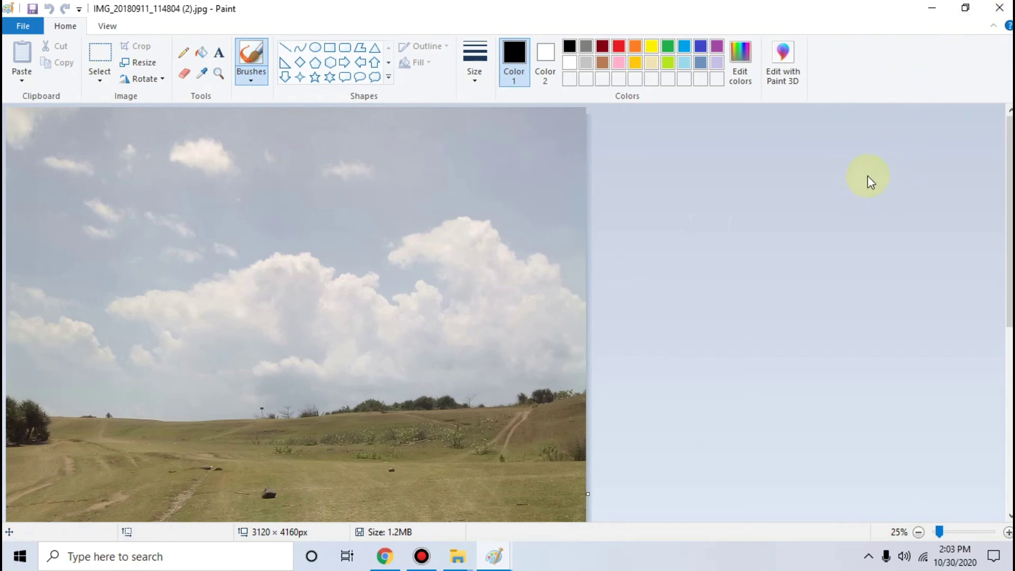
{"action": "left_click", "coordinate": [1004, 7]}
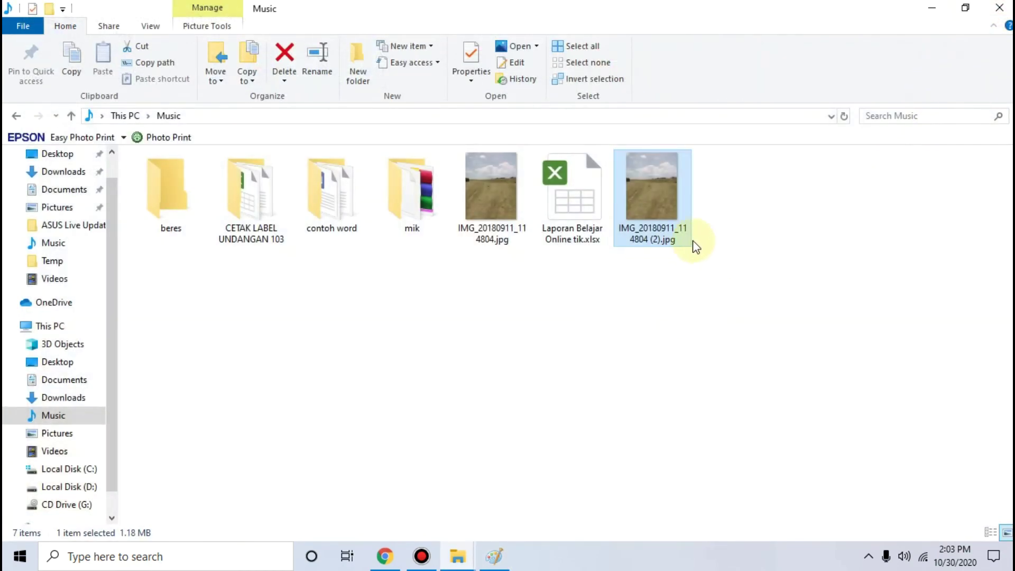
Highlight the 1.19 MB size on iLoveIMG's result page, then switch to the Neicy Tekno tab
{"action": "left_click", "coordinate": [407, 559]}
{"action": "scroll", "coordinate": [404, 320], "scroll_direction": "down", "scroll_amount": 3}
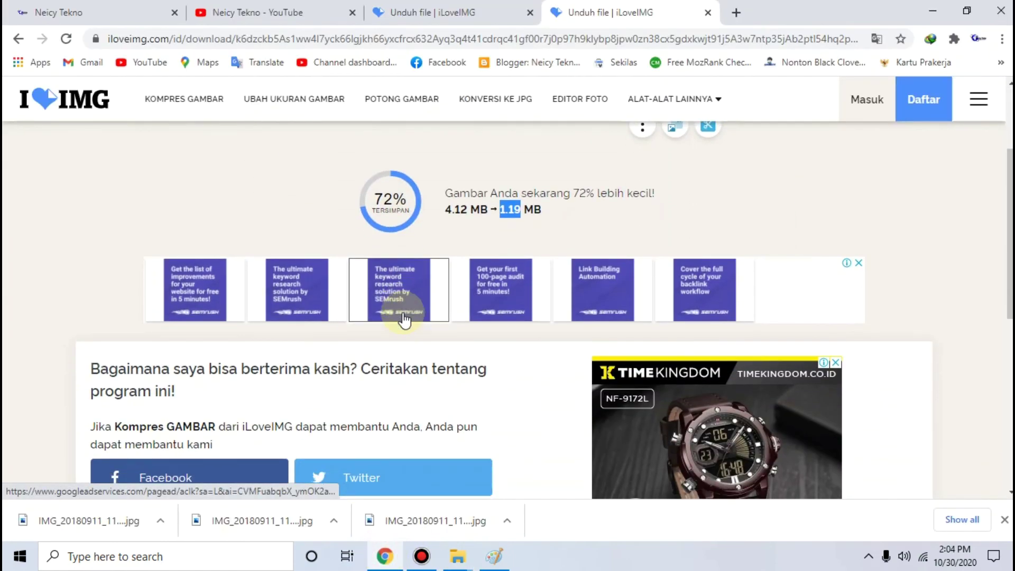
{"action": "left_click", "coordinate": [64, 12]}
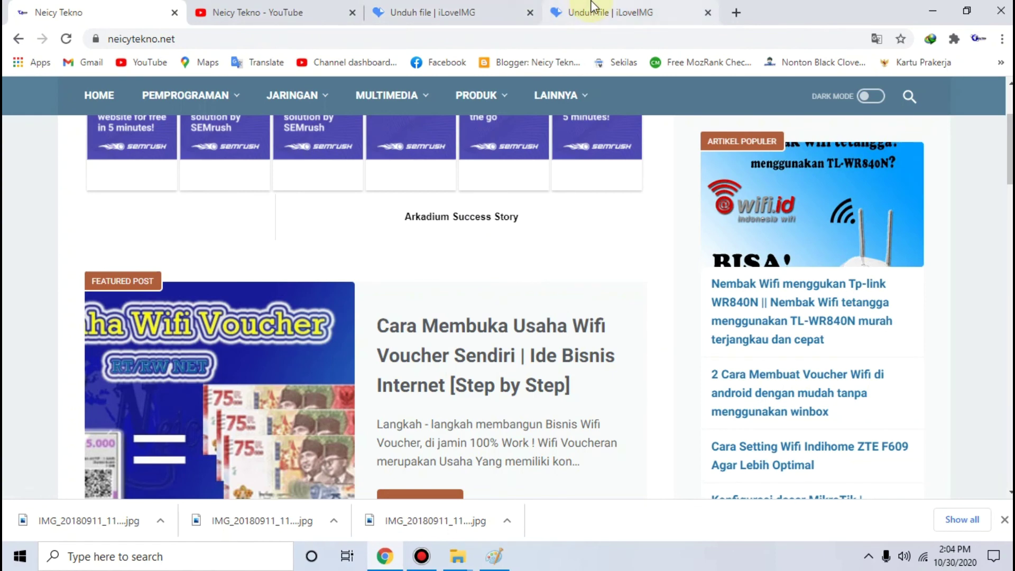
{"action": "left_click", "coordinate": [592, 6]}
{"action": "double_click", "coordinate": [508, 209]}
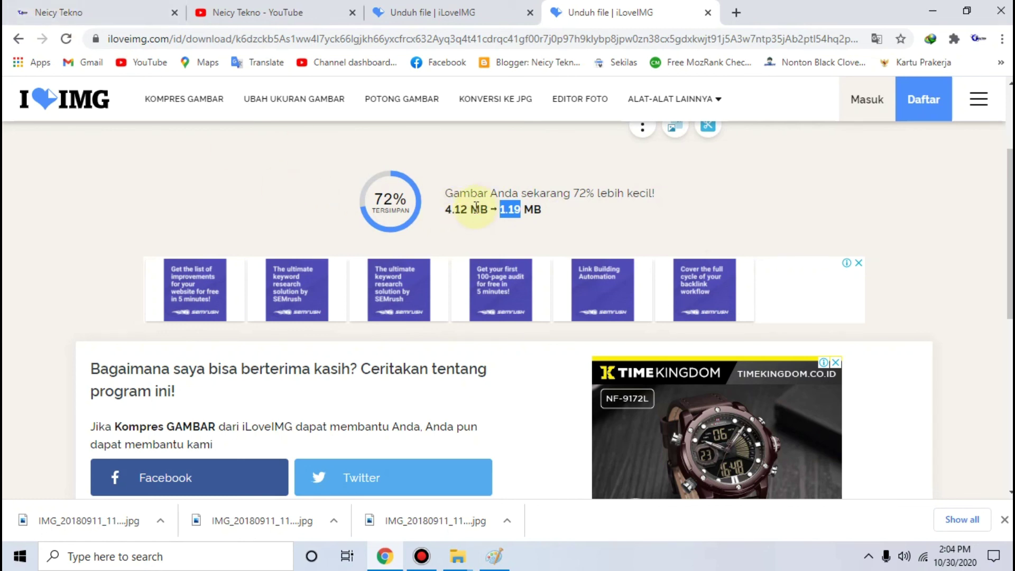
{"action": "scroll", "coordinate": [271, 255], "scroll_direction": "down", "scroll_amount": 4}
{"action": "left_click", "coordinate": [125, 11]}
{"action": "scroll", "coordinate": [410, 259], "scroll_direction": "up", "scroll_amount": 3}
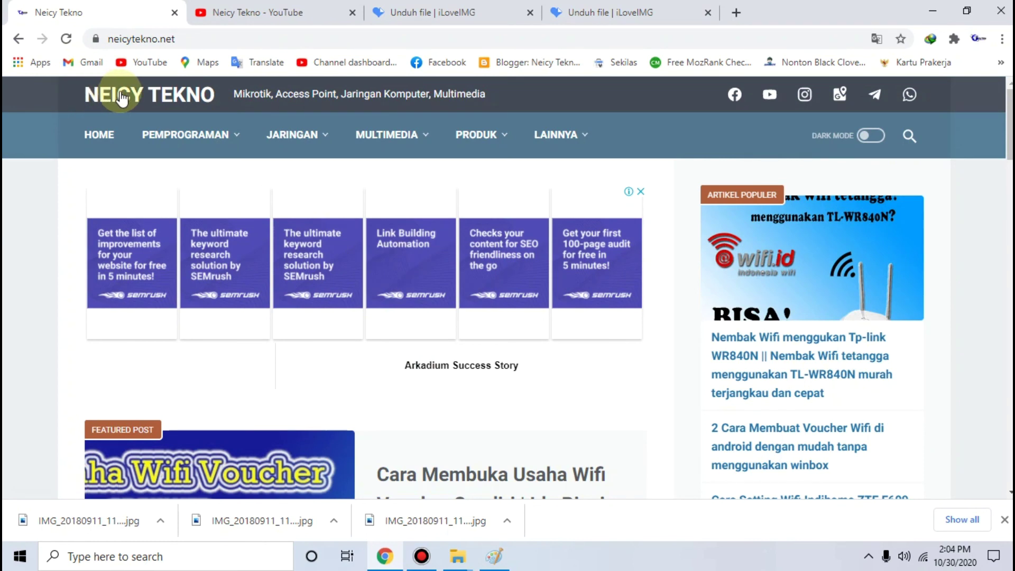
{"action": "scroll", "coordinate": [248, 137], "scroll_direction": "down", "scroll_amount": 4}
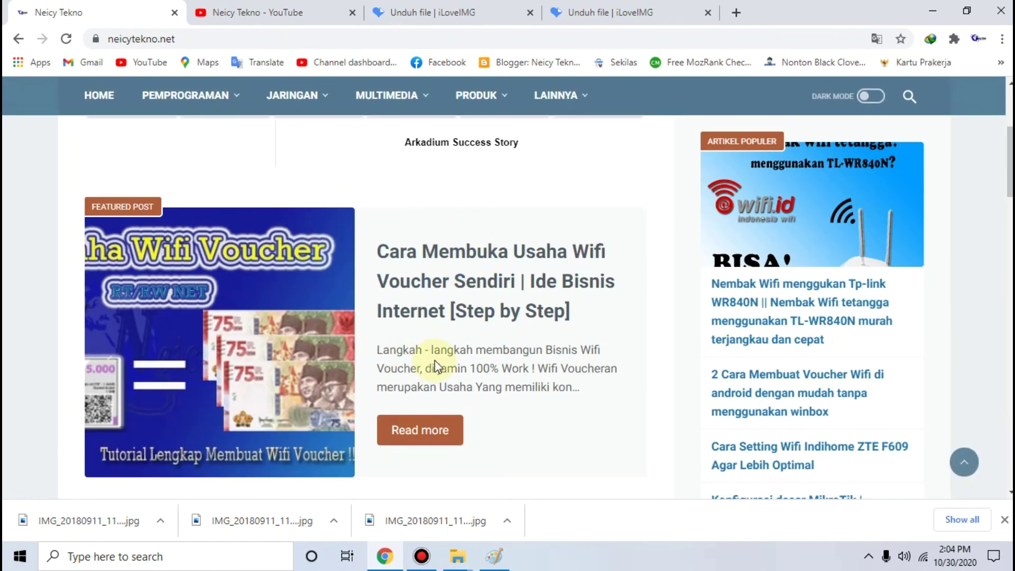
{"action": "scroll", "coordinate": [434, 365], "scroll_direction": "up", "scroll_amount": 4}
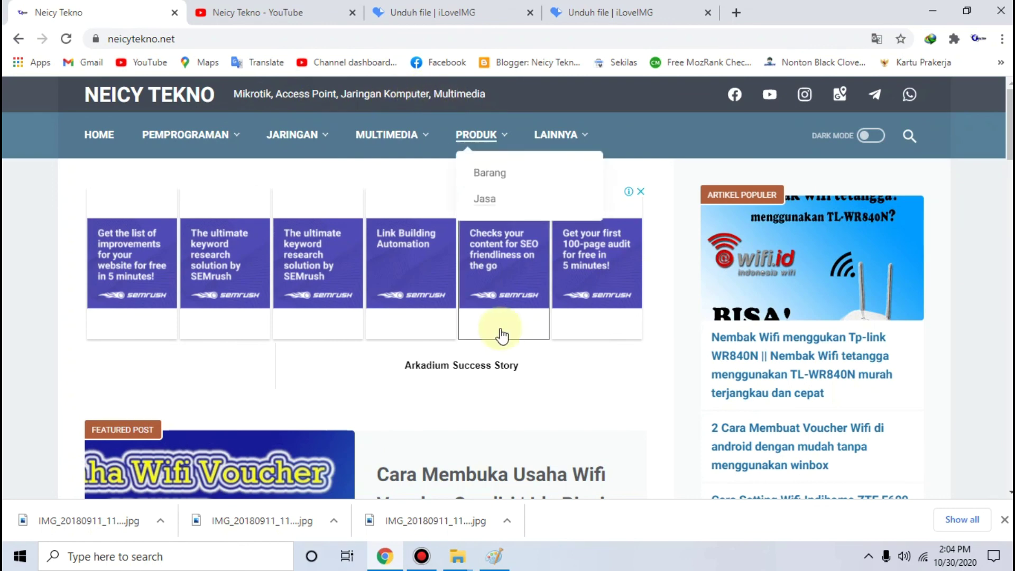
{"action": "scroll", "coordinate": [502, 335], "scroll_direction": "down", "scroll_amount": 4}
{"action": "scroll", "coordinate": [561, 331], "scroll_direction": "down", "scroll_amount": 3}
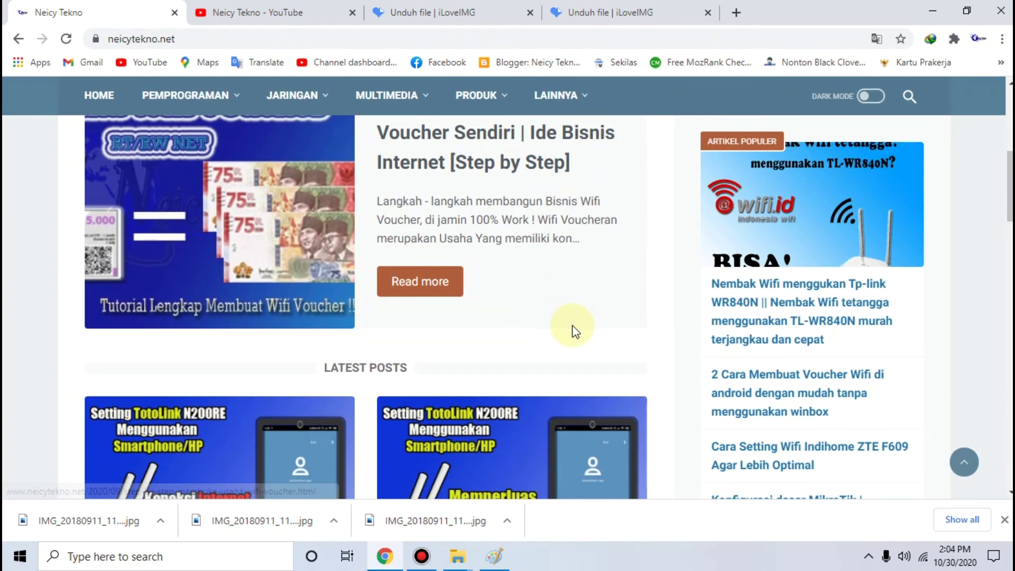
{"action": "scroll", "coordinate": [572, 327], "scroll_direction": "down", "scroll_amount": 4}
{"action": "scroll", "coordinate": [574, 332], "scroll_direction": "up", "scroll_amount": 5}
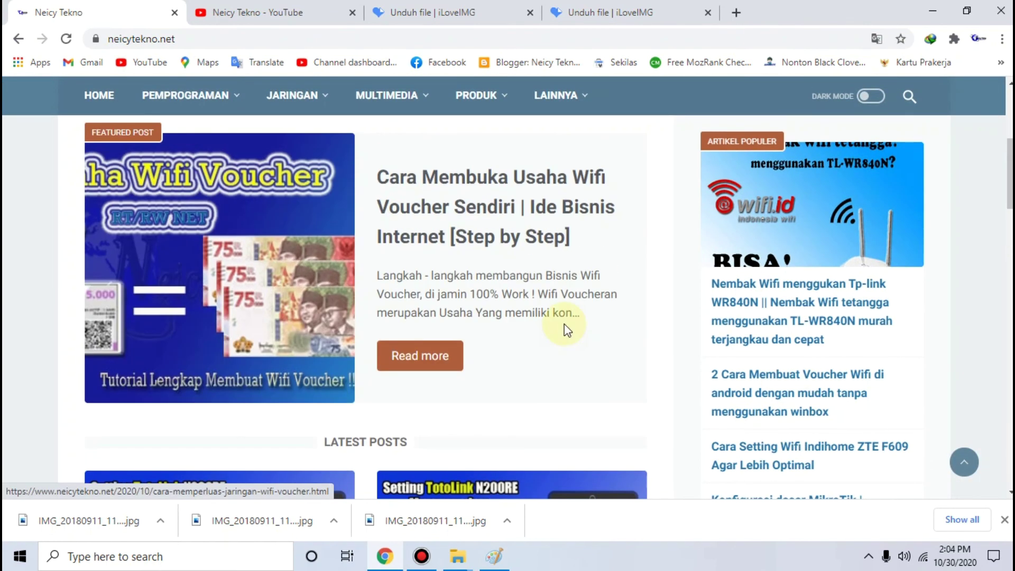